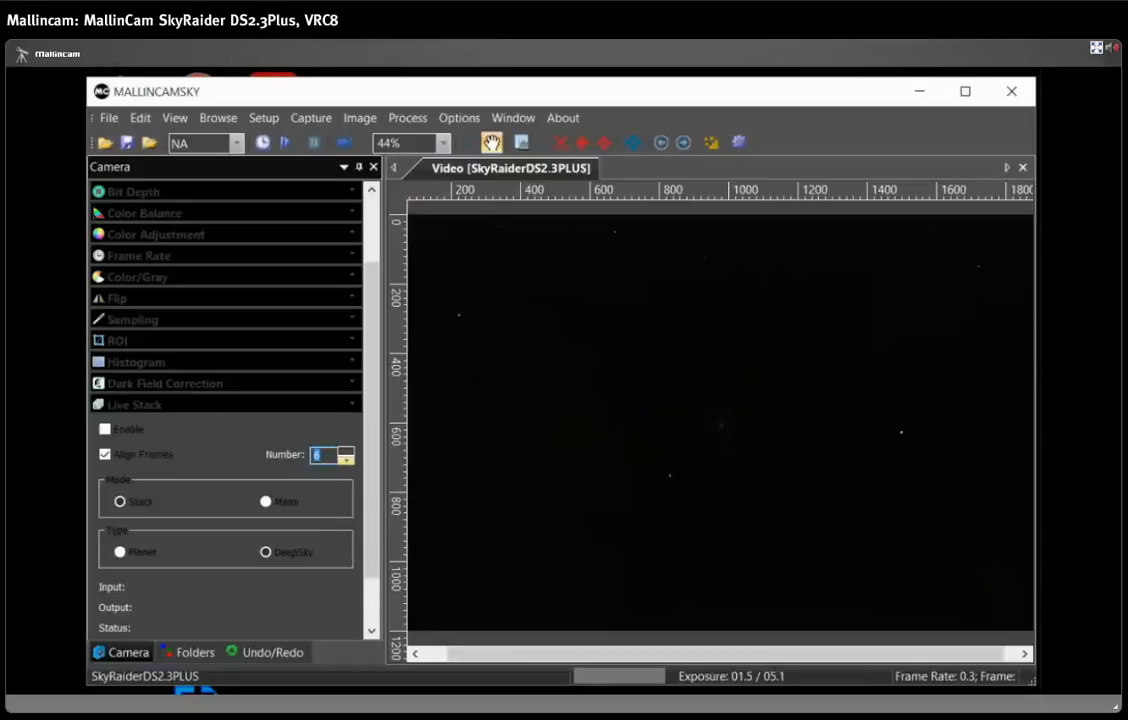
# - Set the live stack number to 5 frames, enable stacking for a test run, and turn it off again
pyautogui.click(345, 459)
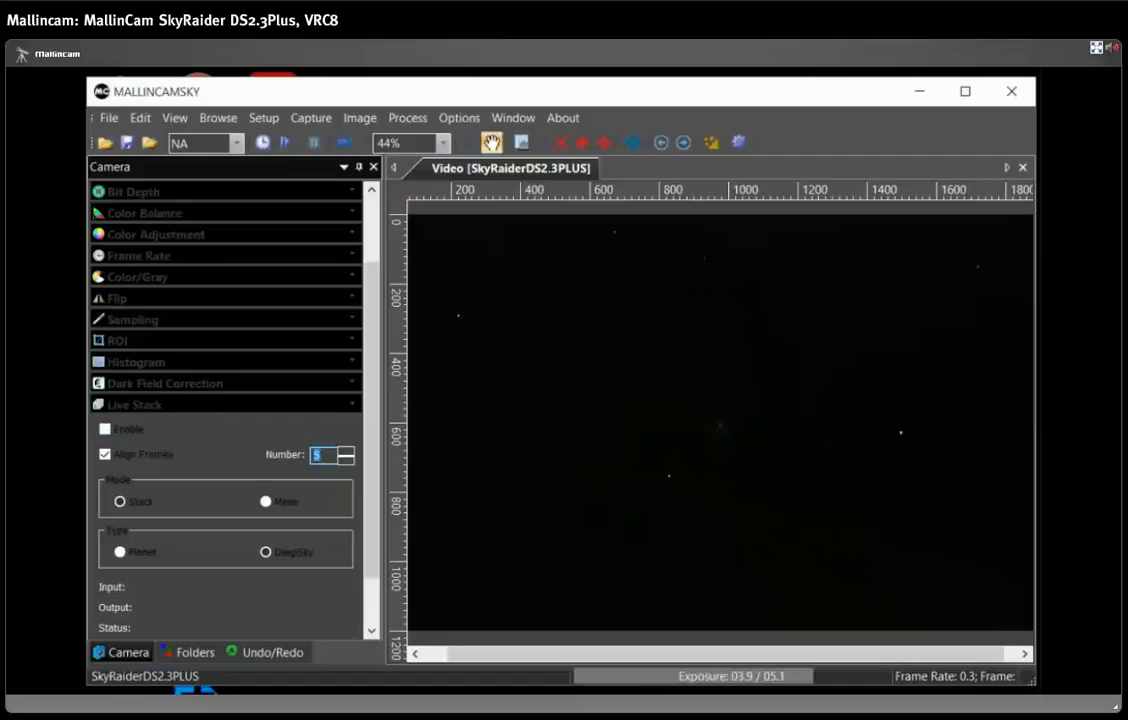
pyautogui.click(105, 429)
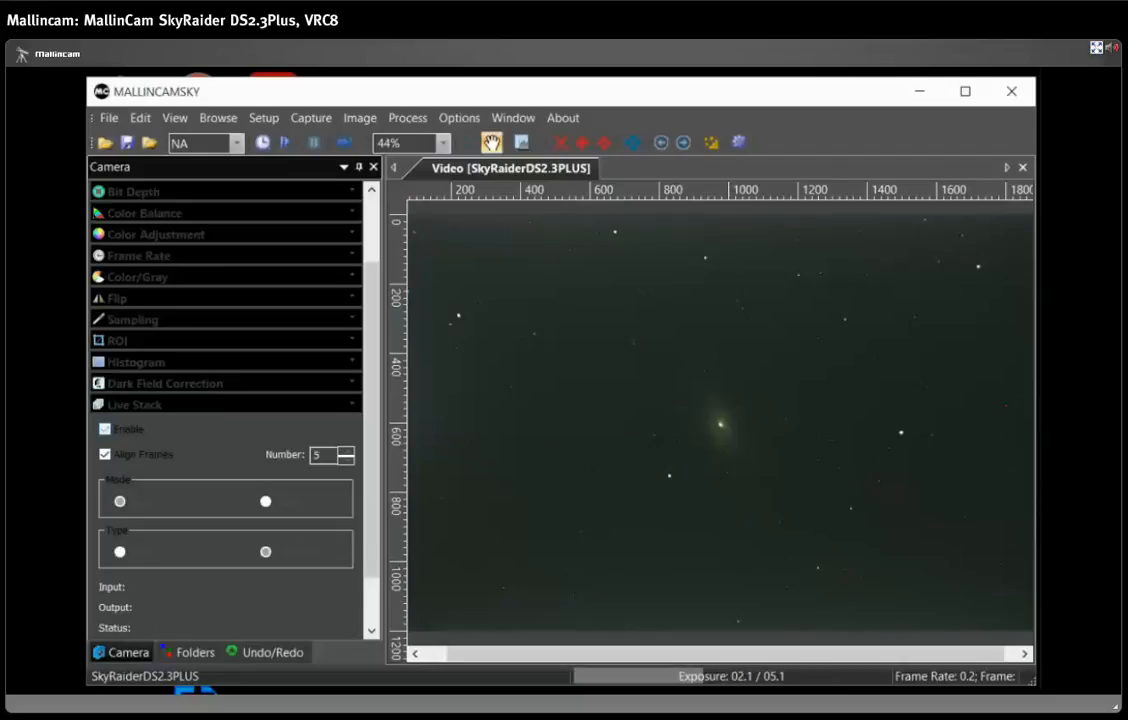
pyautogui.scroll(-4, 226, 411)
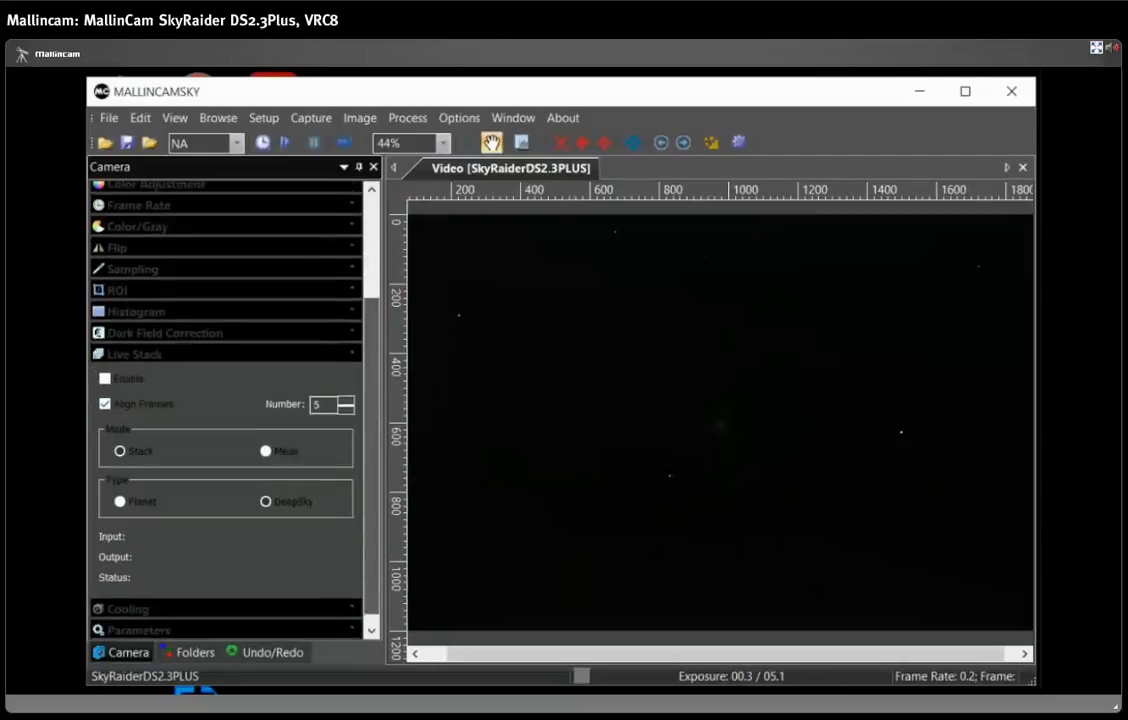
pyautogui.scroll(2, 226, 411)
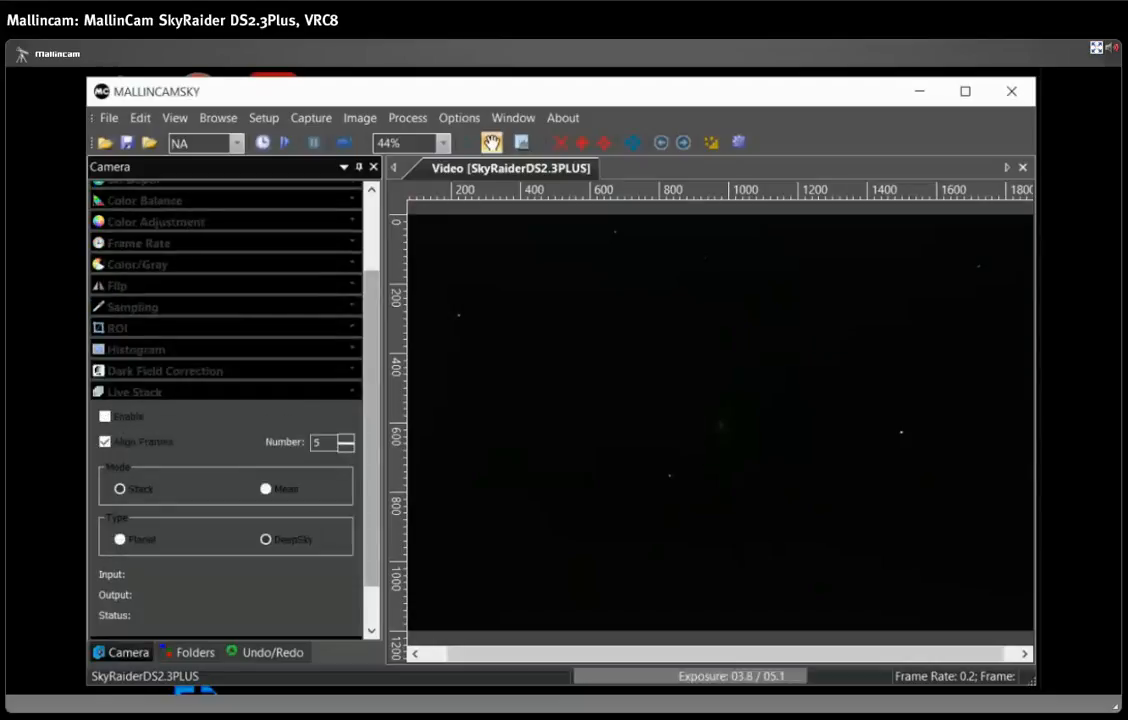
pyautogui.click(226, 391)
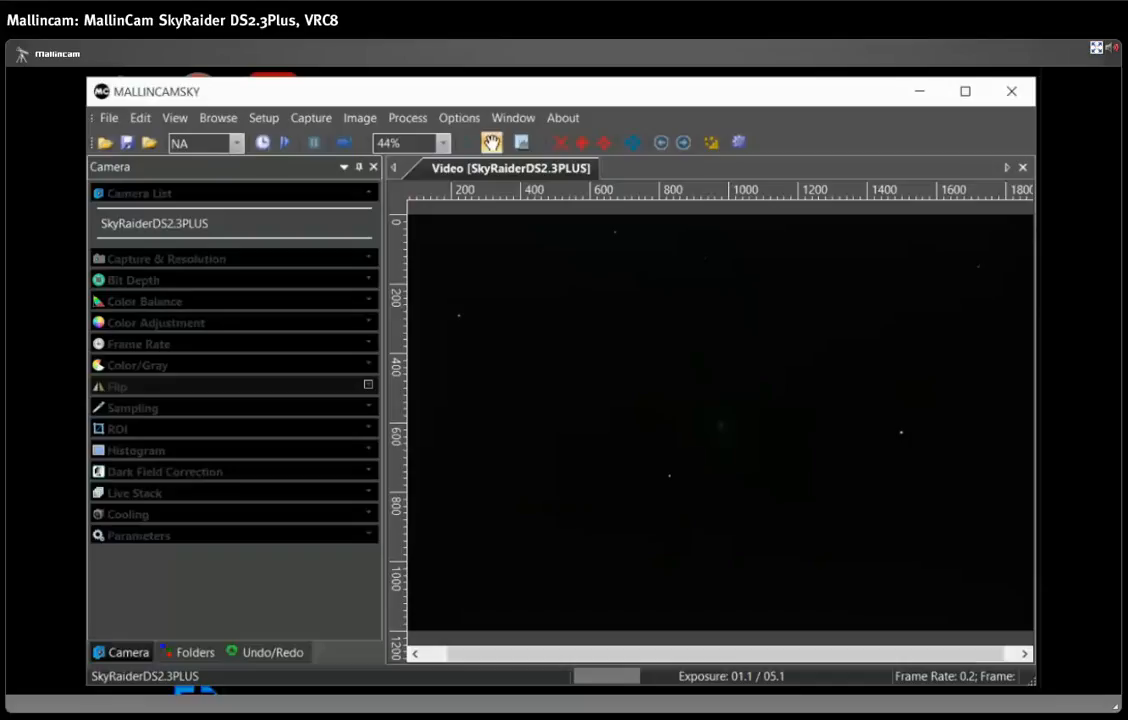
# - Capture a dark field with a quantity of 3 in the dark field correction settings
pyautogui.click(226, 471)
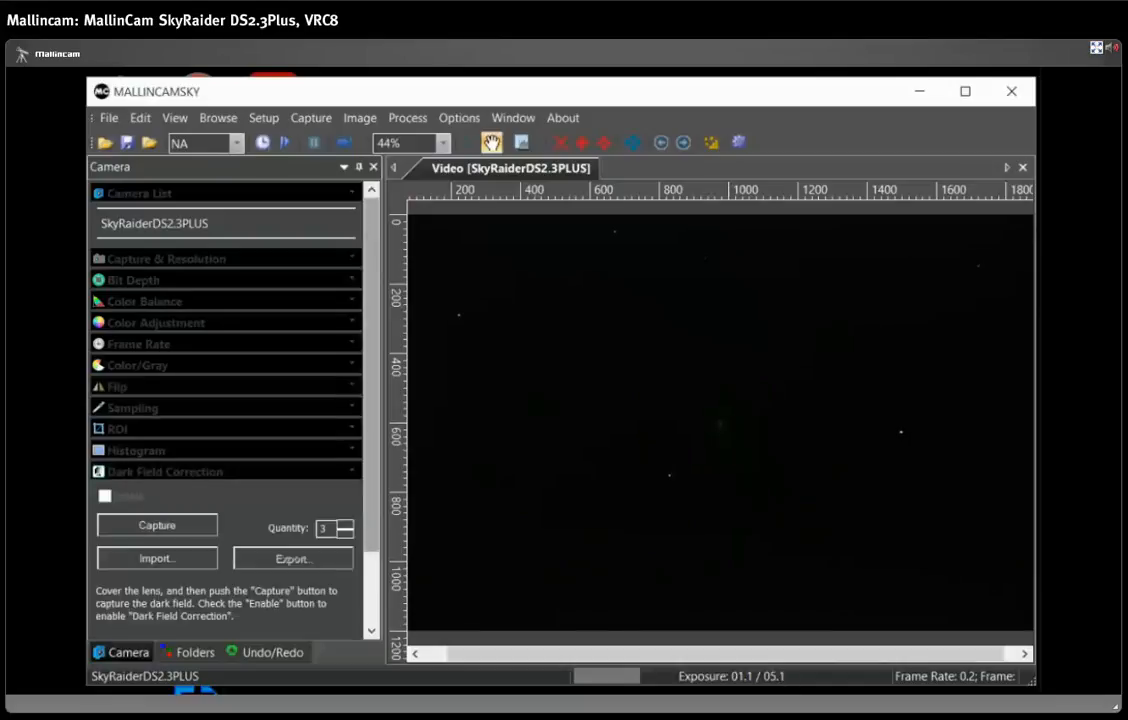
pyautogui.scroll(-1, 226, 400)
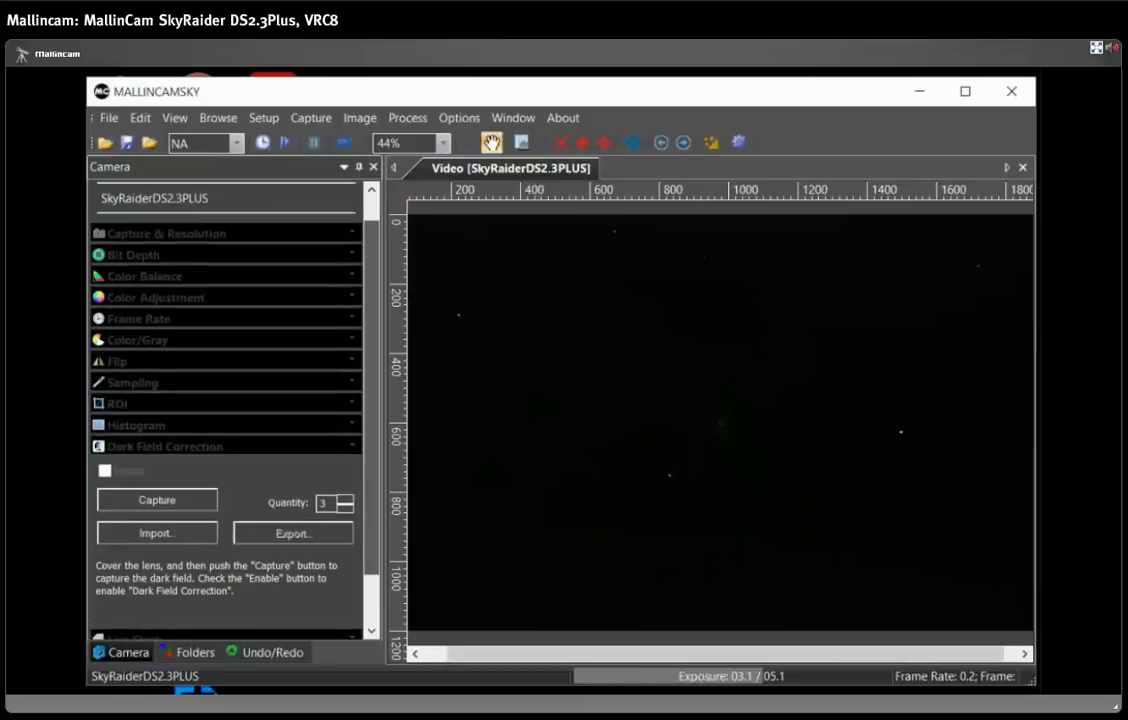
pyautogui.scroll(-1, 226, 400)
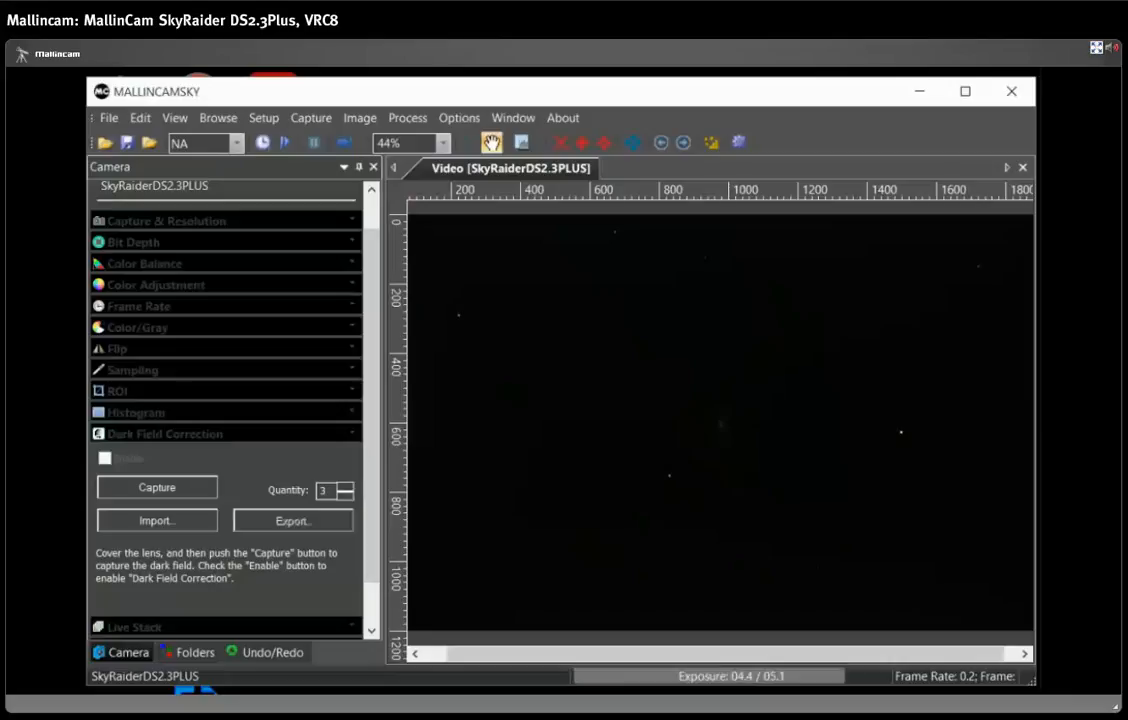
pyautogui.click(157, 488)
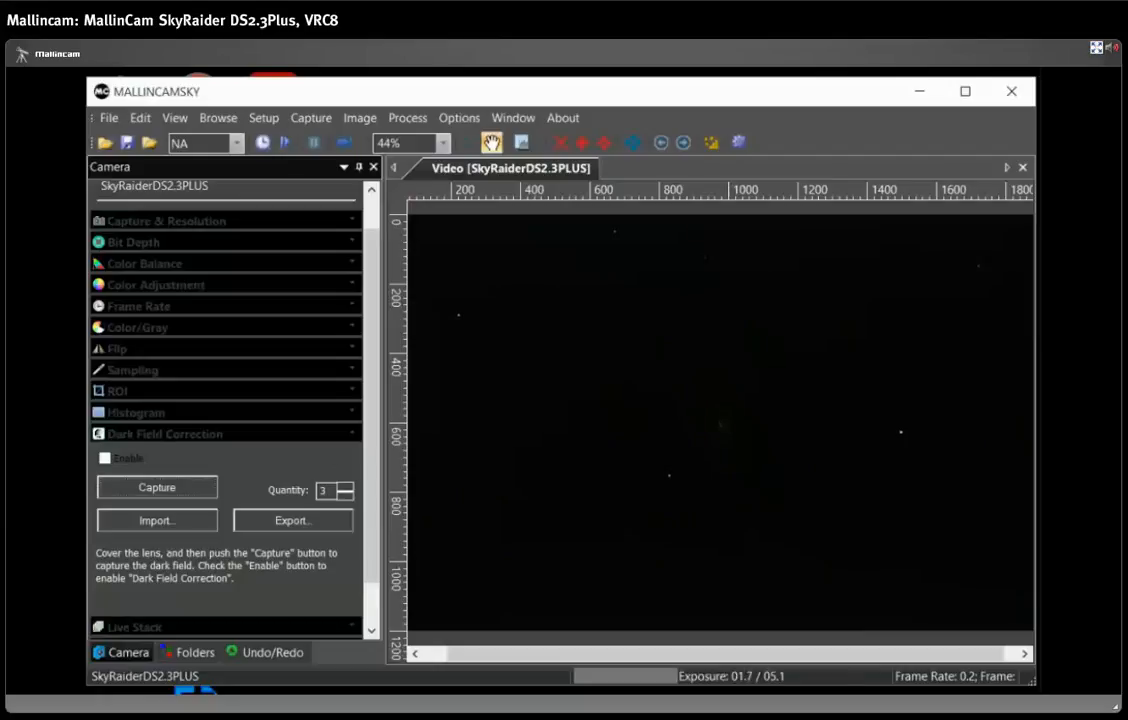
# - Export the captured dark field as a bitmap file in the Documents folder
pyautogui.click(293, 520)
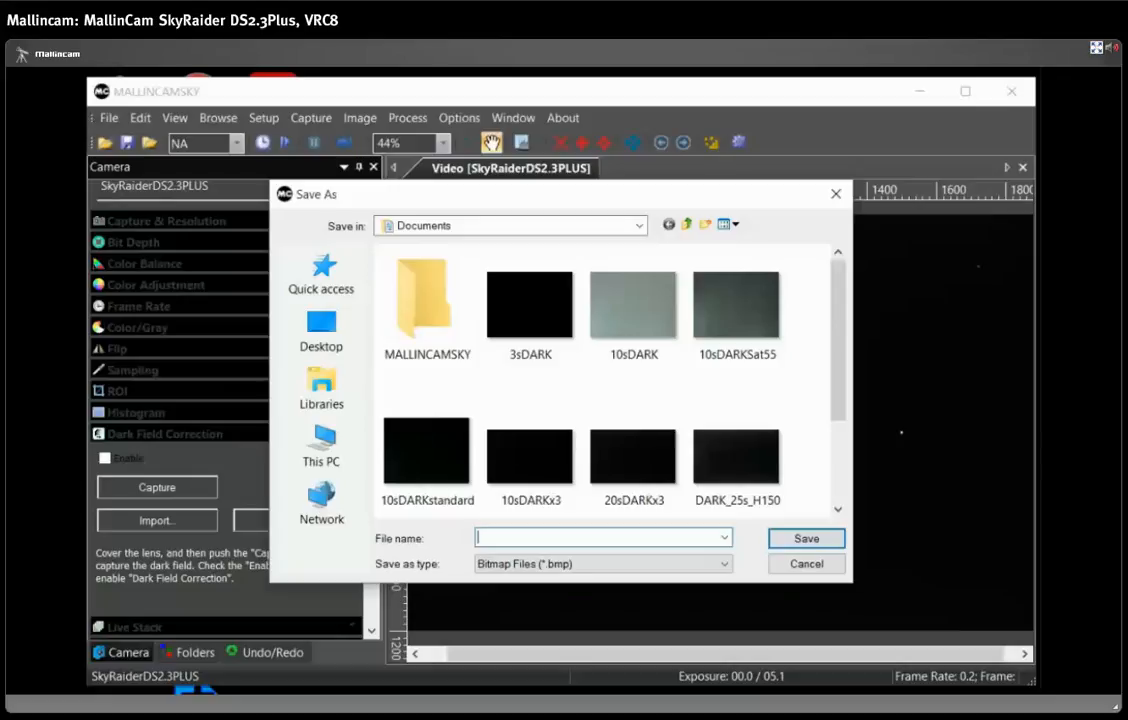
pyautogui.click(530, 456)
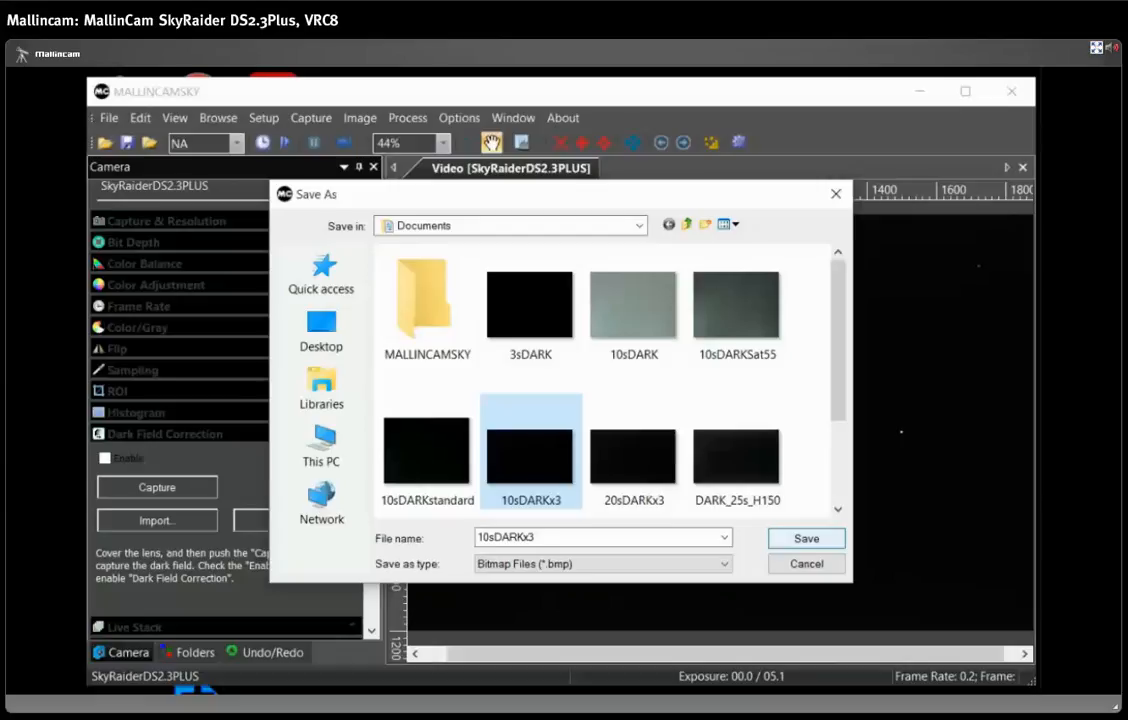
pyautogui.click(545, 538)
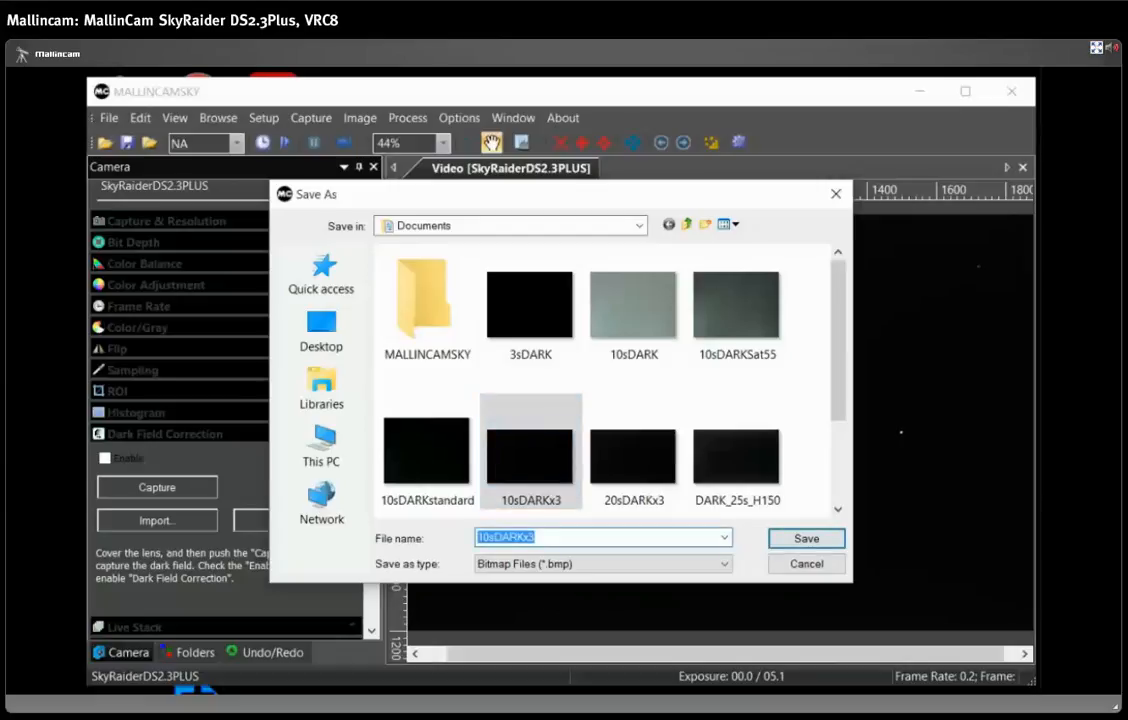
pyautogui.press('Return')
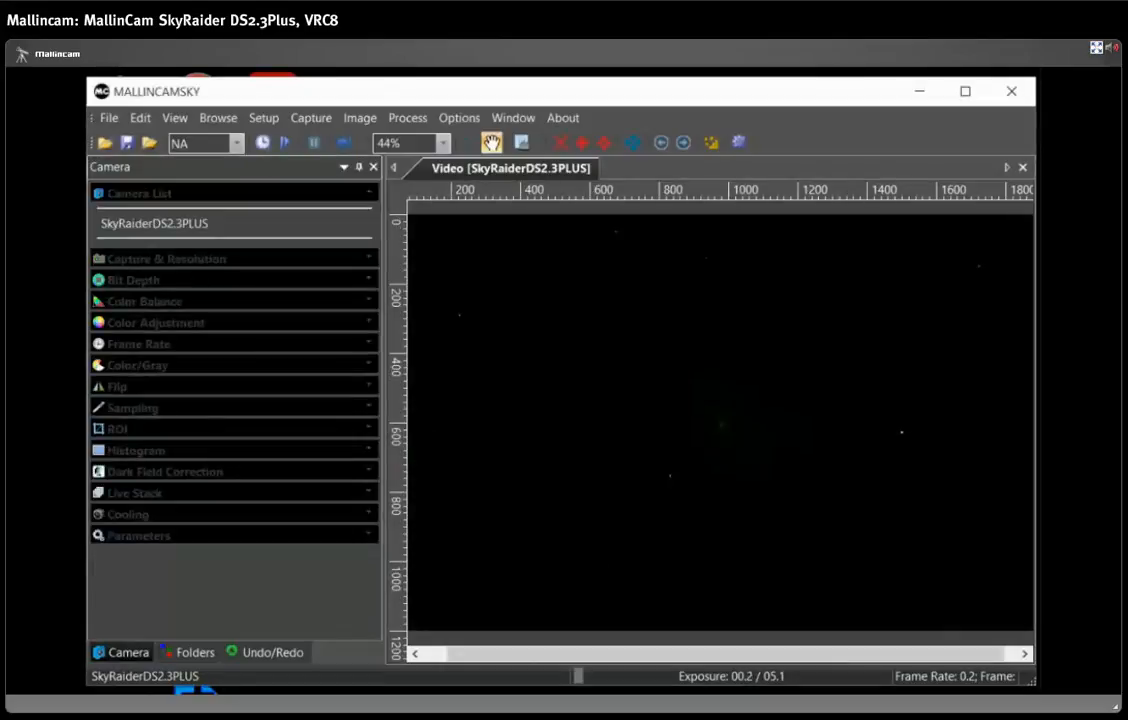
# - Enable live stacking of 5 aligned frames in Stack mode with the DeepSky type
pyautogui.click(233, 493)
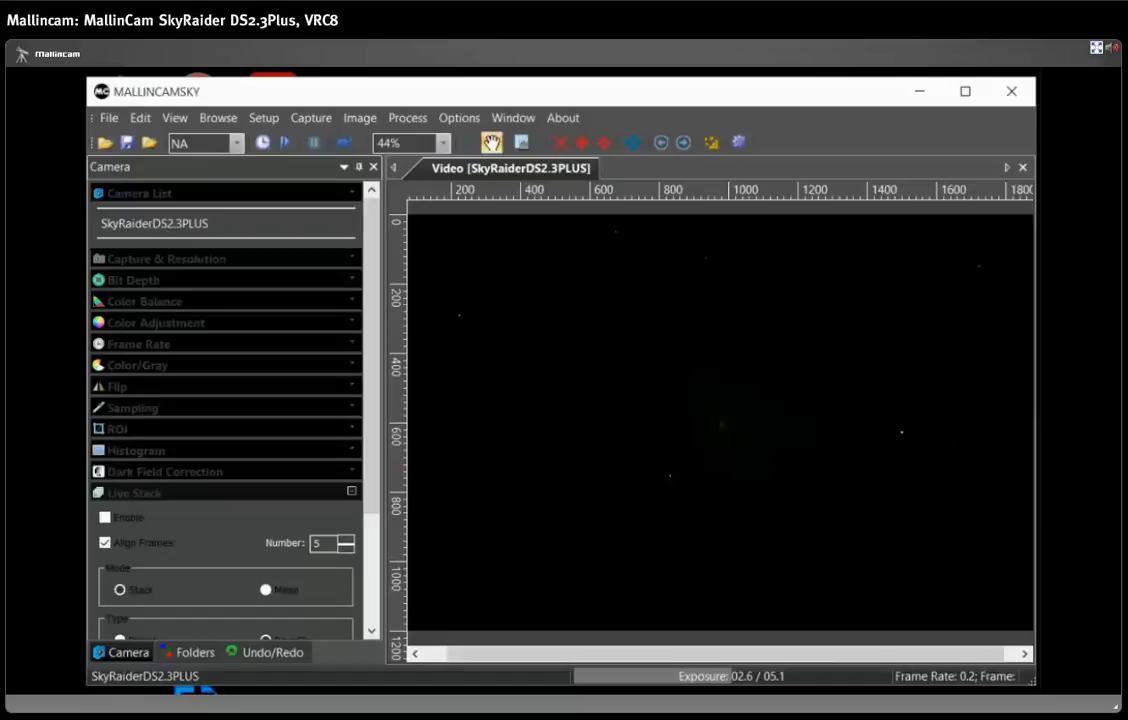
pyautogui.scroll(-3, 225, 410)
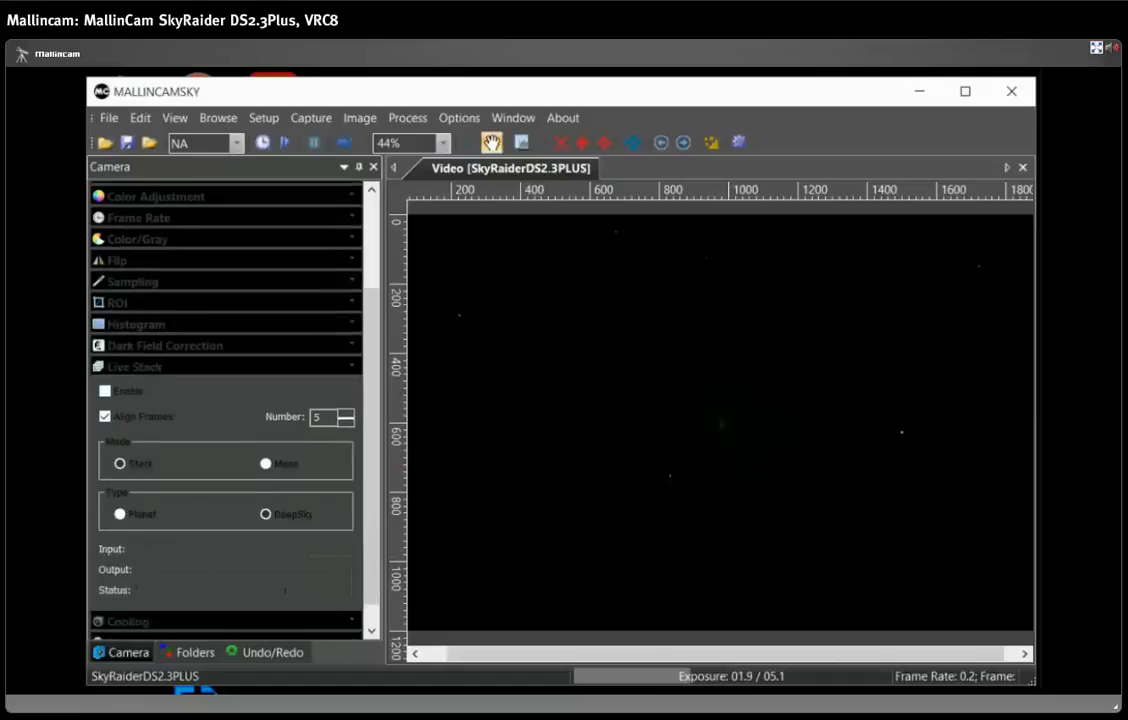
pyautogui.click(105, 391)
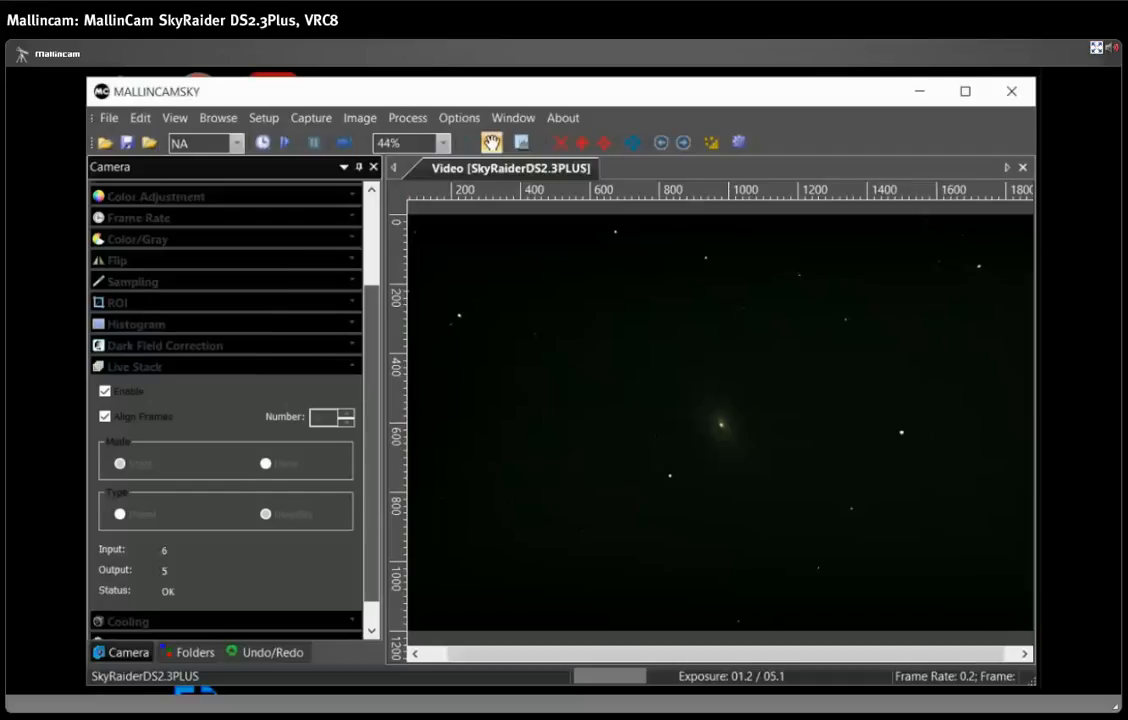
# - Snap a still image of the stacked live view
pyautogui.scroll(1, 226, 400)
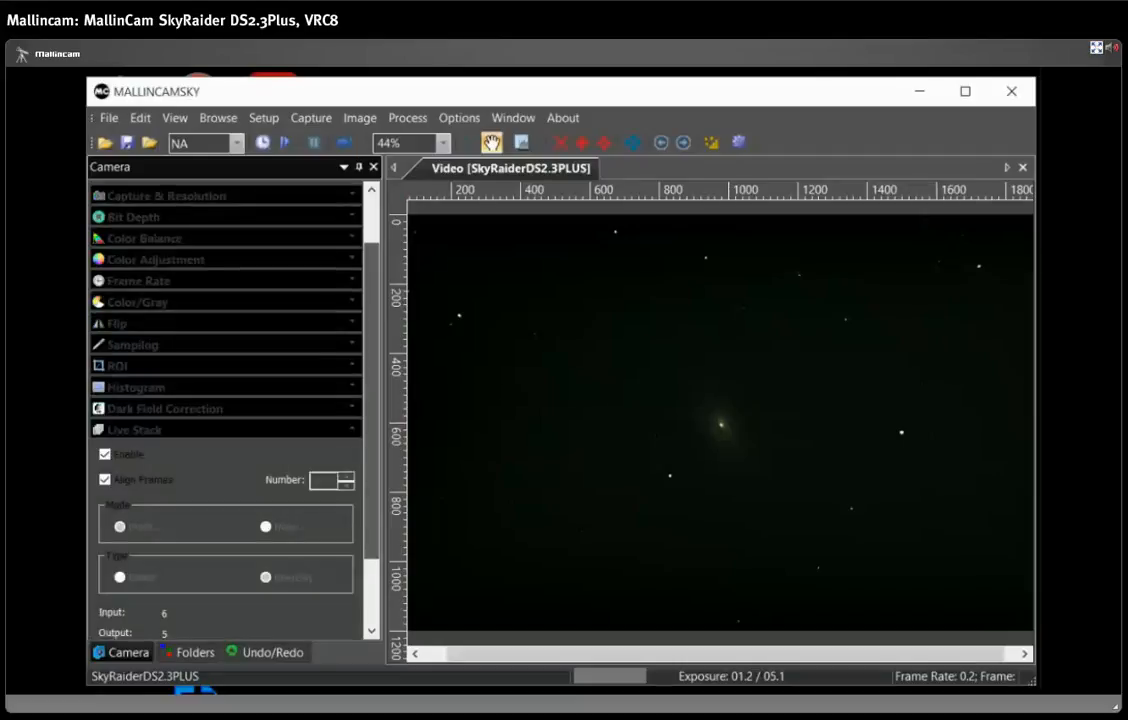
pyautogui.scroll(1, 226, 400)
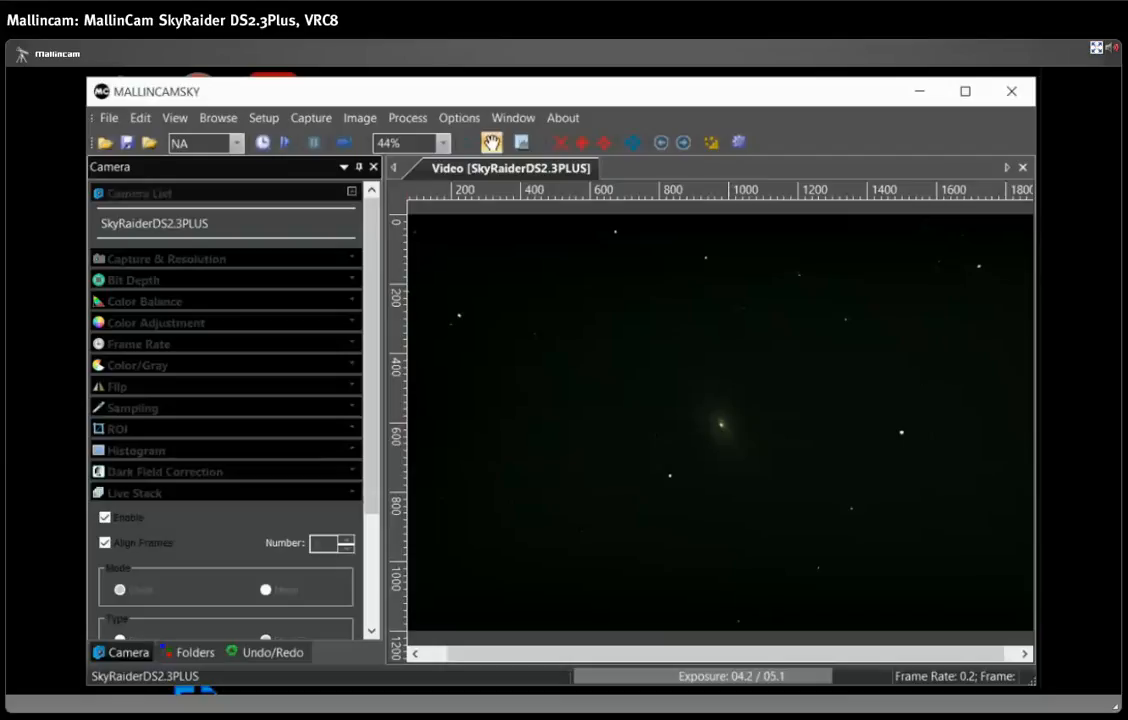
pyautogui.click(166, 258)
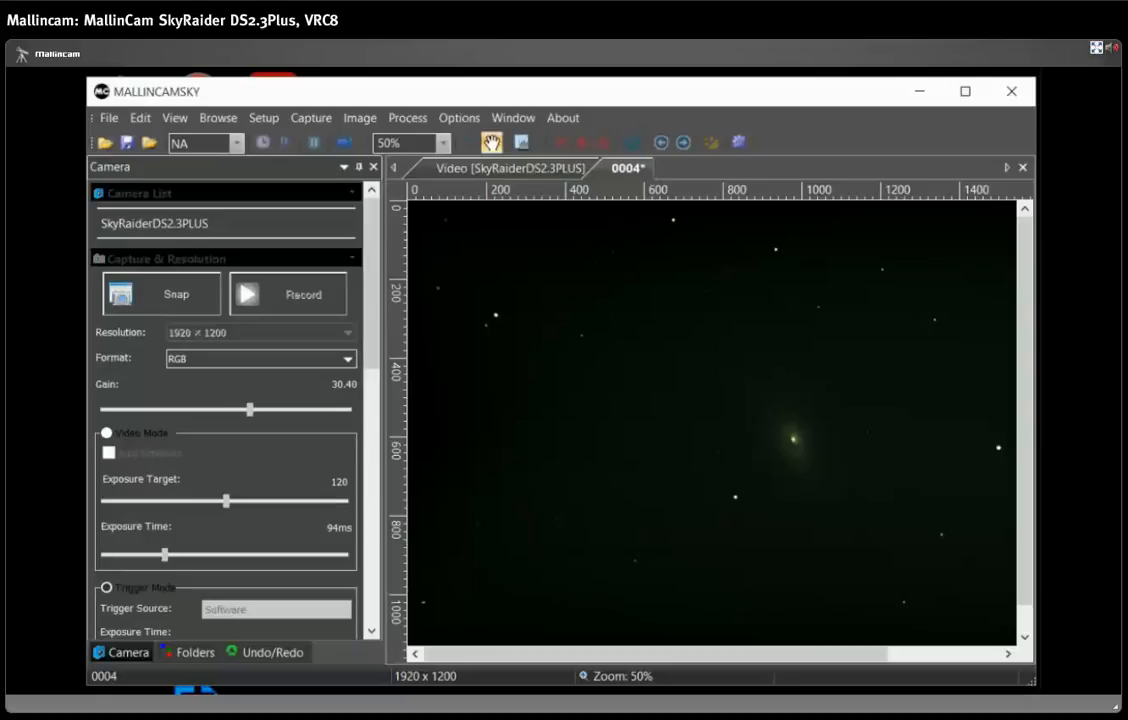
# - Compare the live video with snapshot 0004 and collapse the capture and resolution settings
pyautogui.click(510, 168)
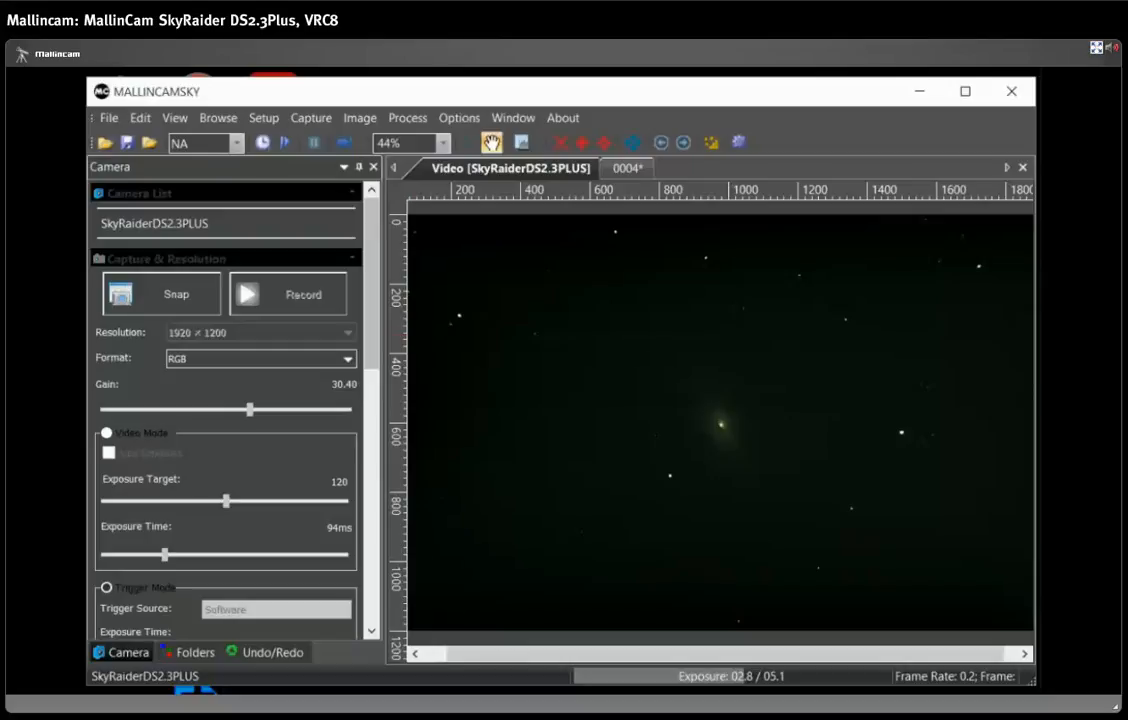
pyautogui.scroll(-2, 225, 400)
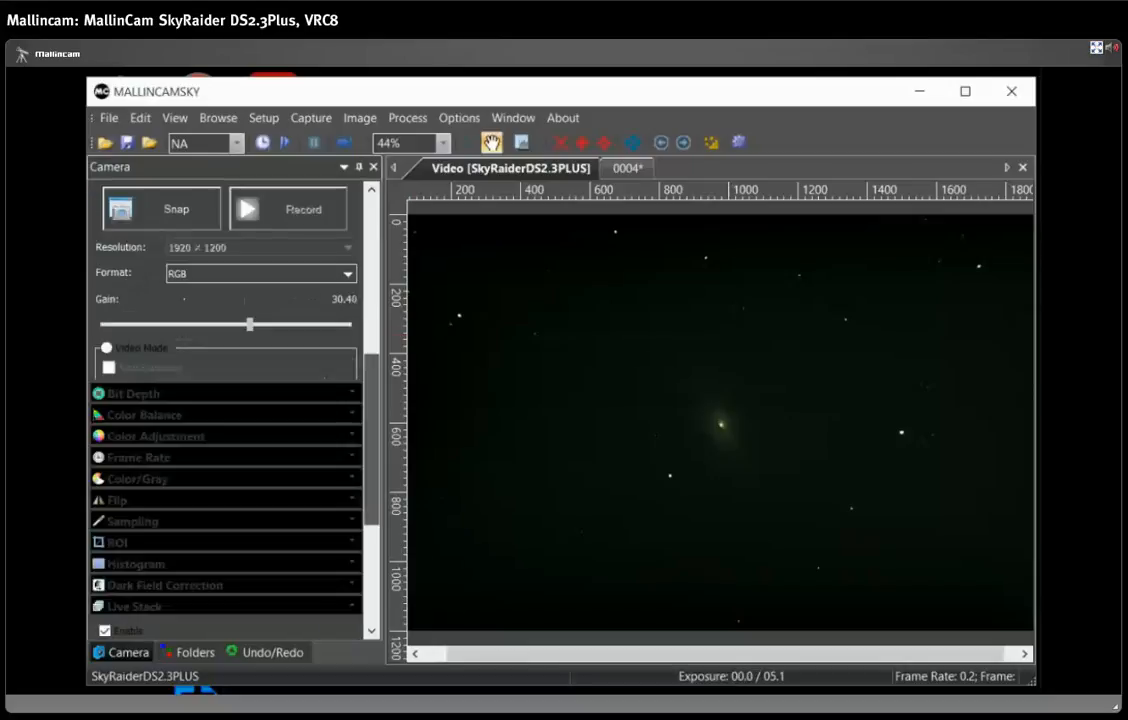
pyautogui.click(627, 168)
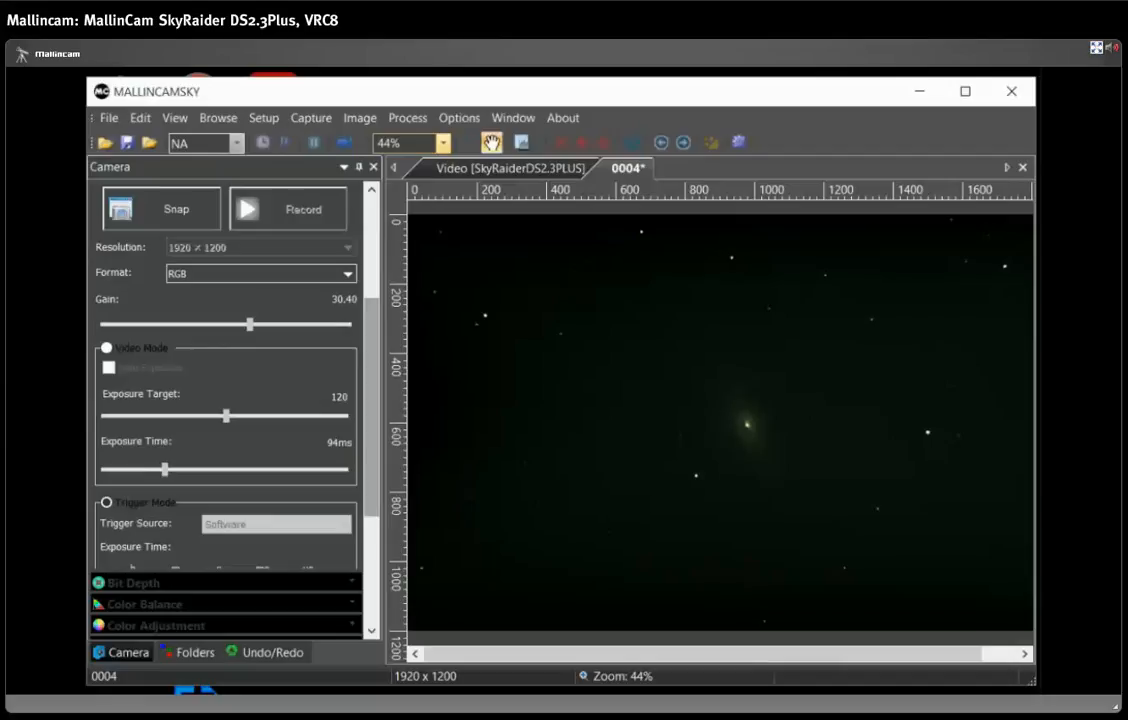
pyautogui.moveTo(371, 407); pyautogui.dragTo(371, 334)
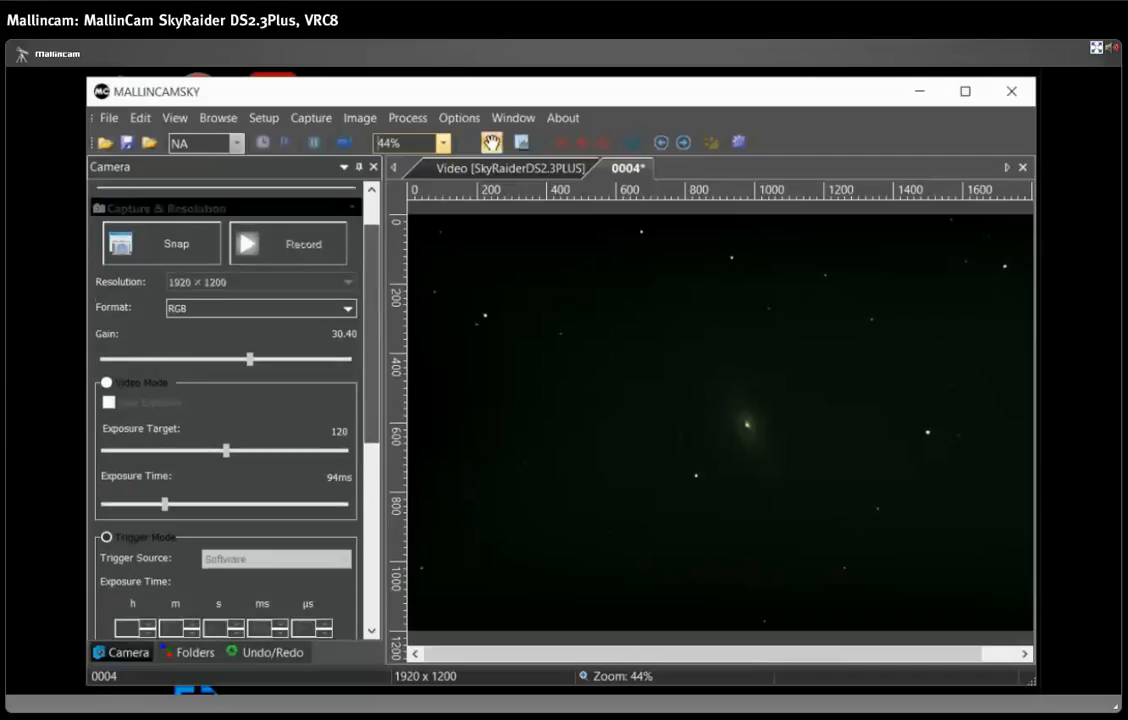
pyautogui.click(351, 208)
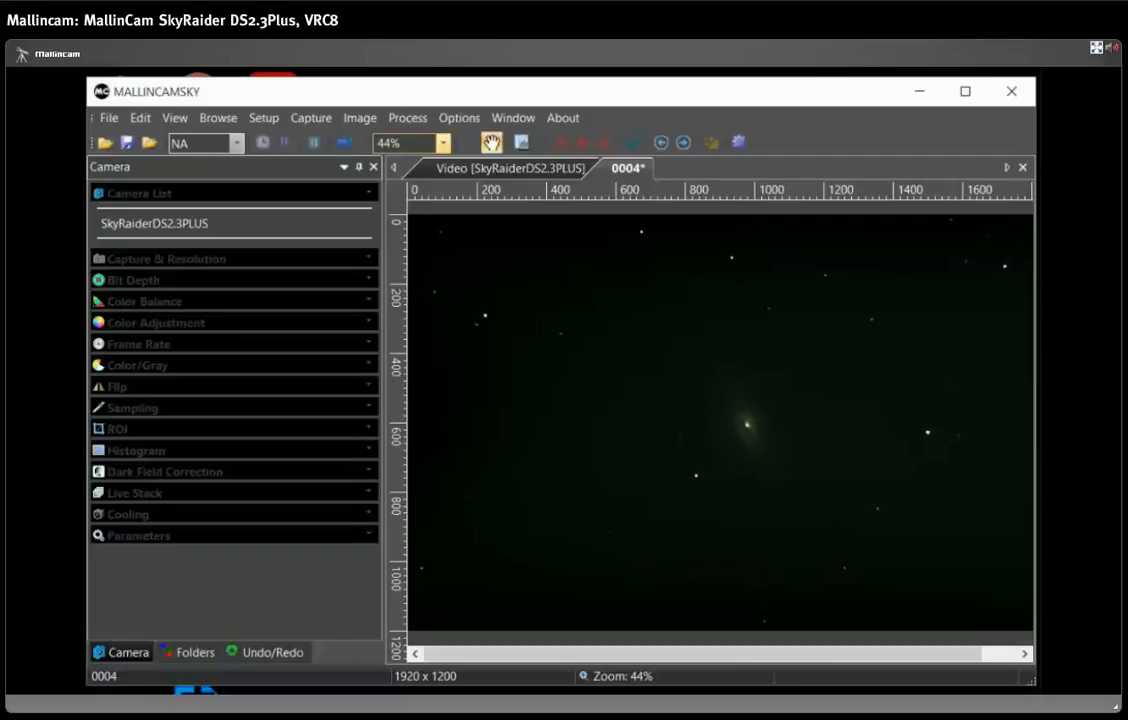
# - Inspect the galaxy in snapshot 0004 at 200% zoom and return the zoom to 44%
pyautogui.click(443, 143)
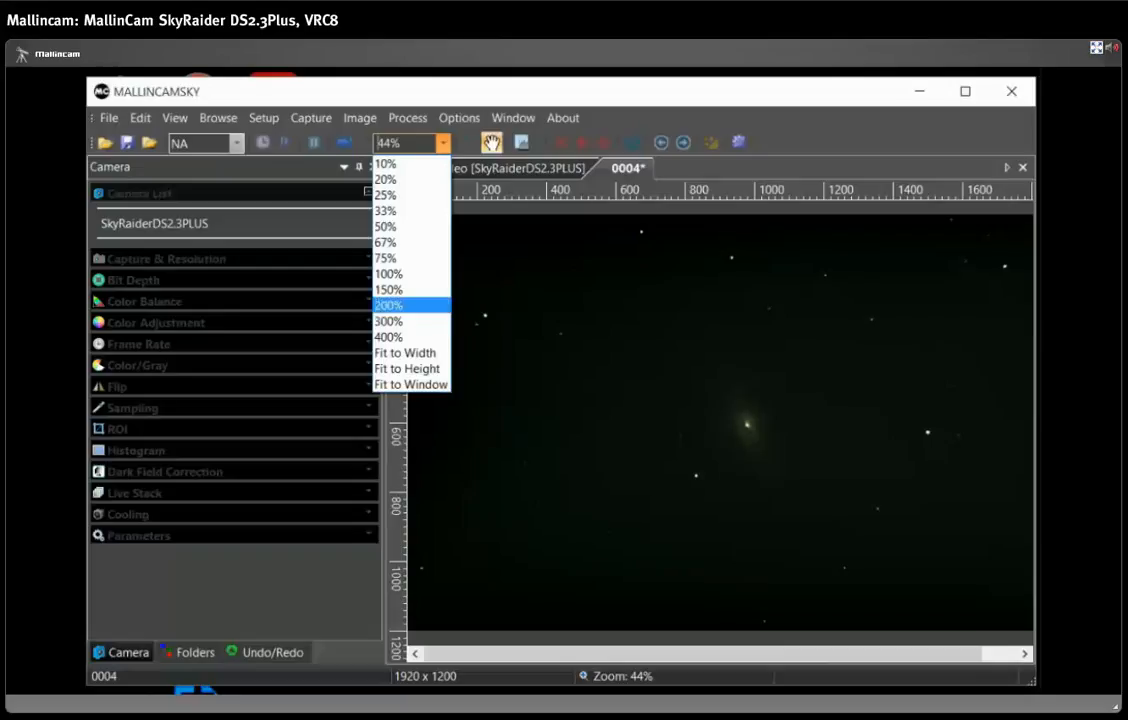
pyautogui.click(389, 306)
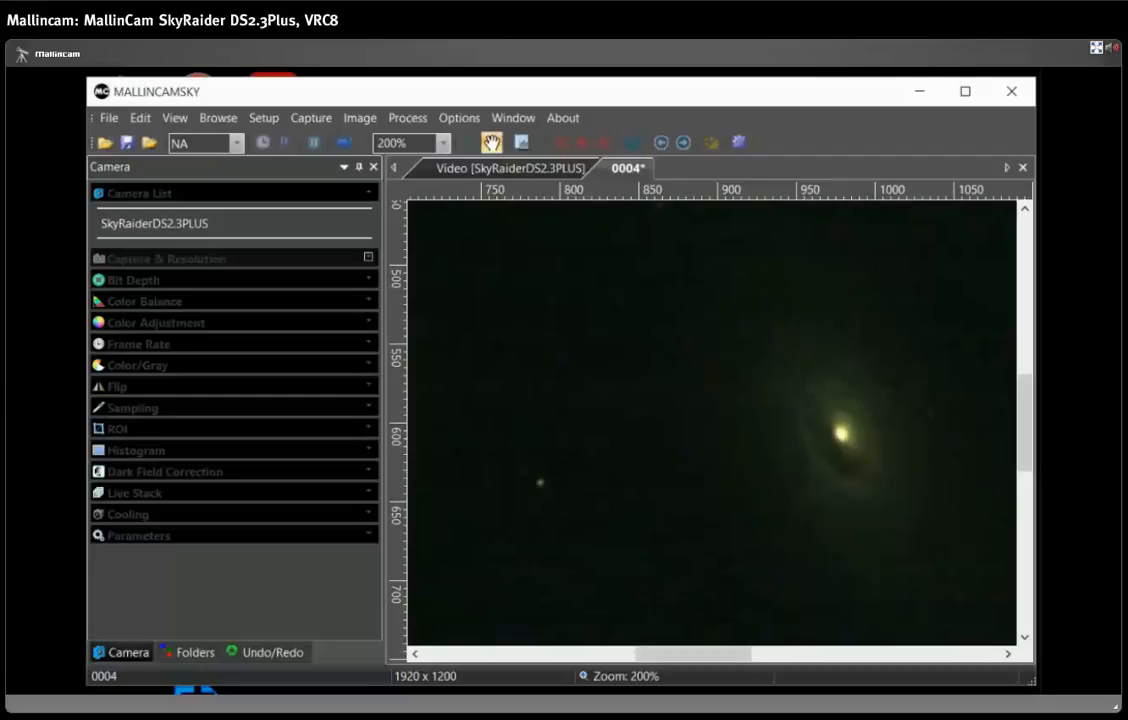
pyautogui.click(368, 258)
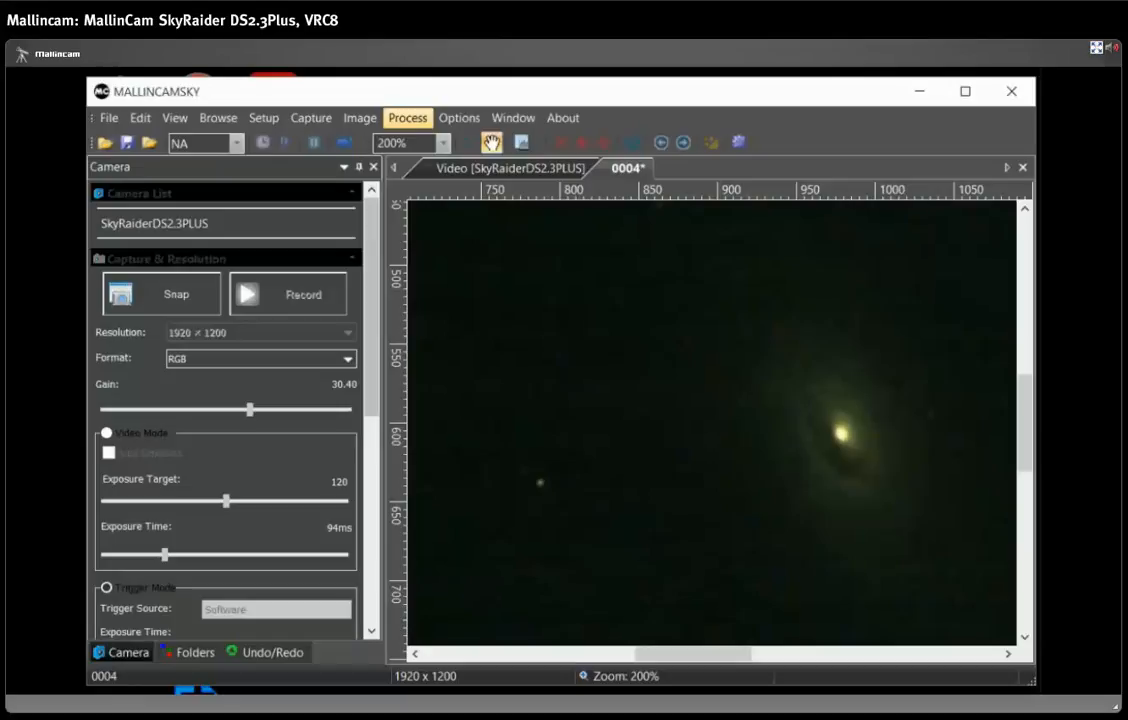
pyautogui.click(443, 143)
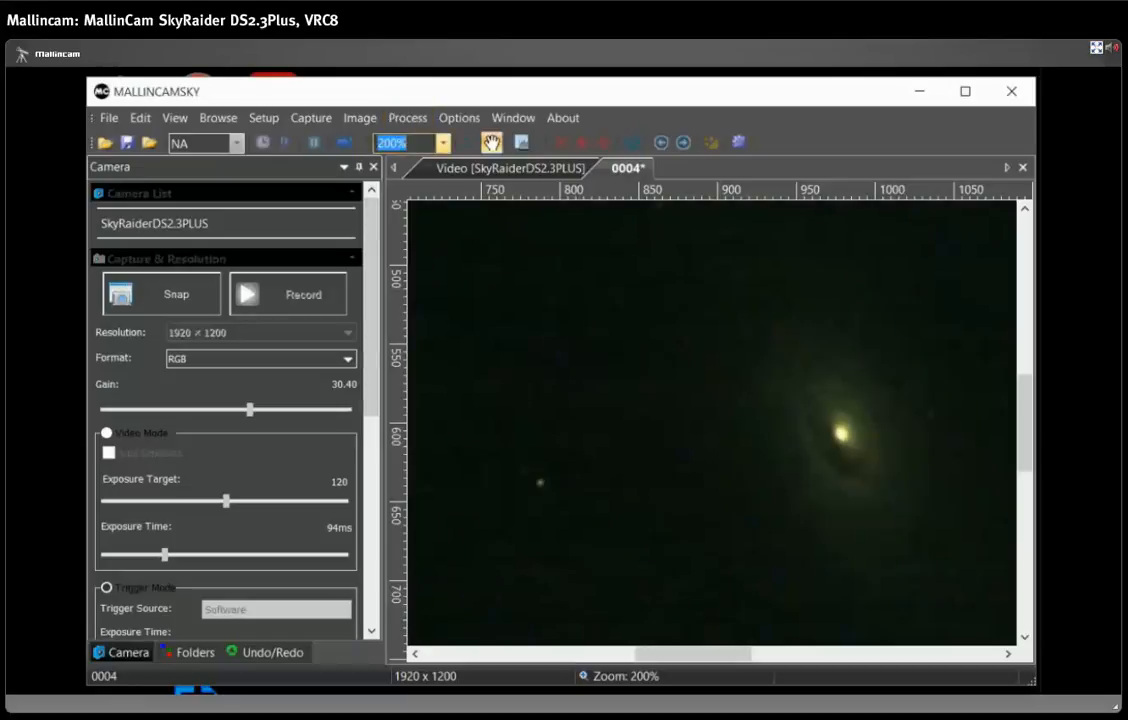
pyautogui.click(405, 160)
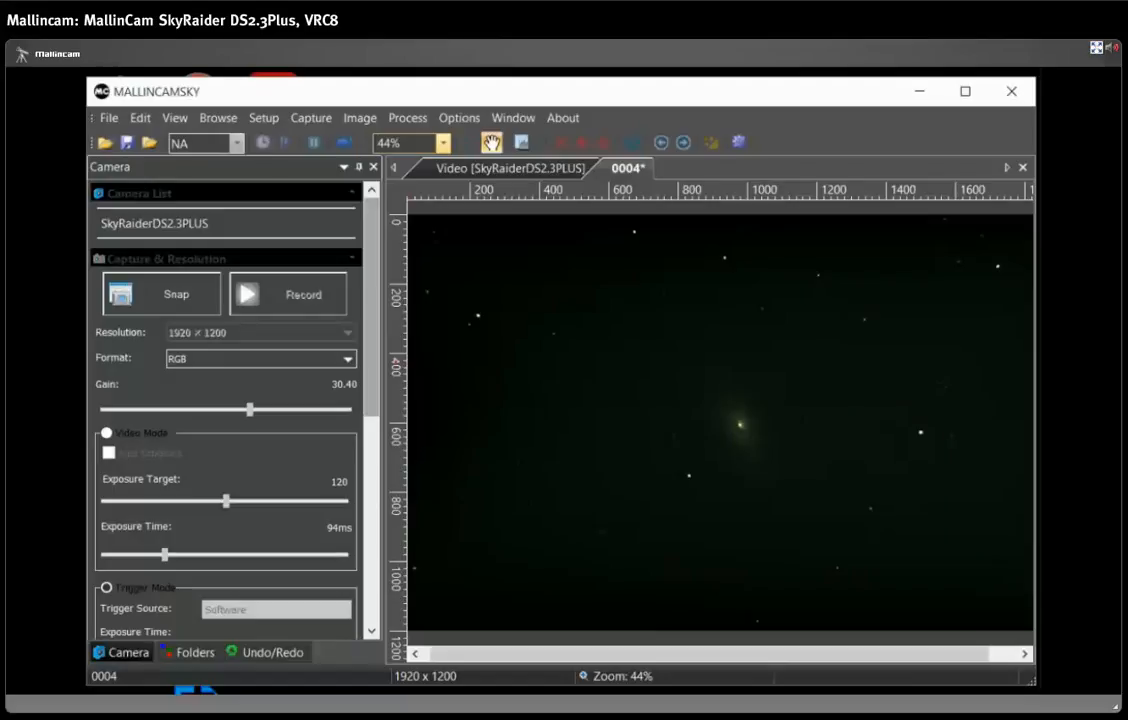
pyautogui.click(167, 259)
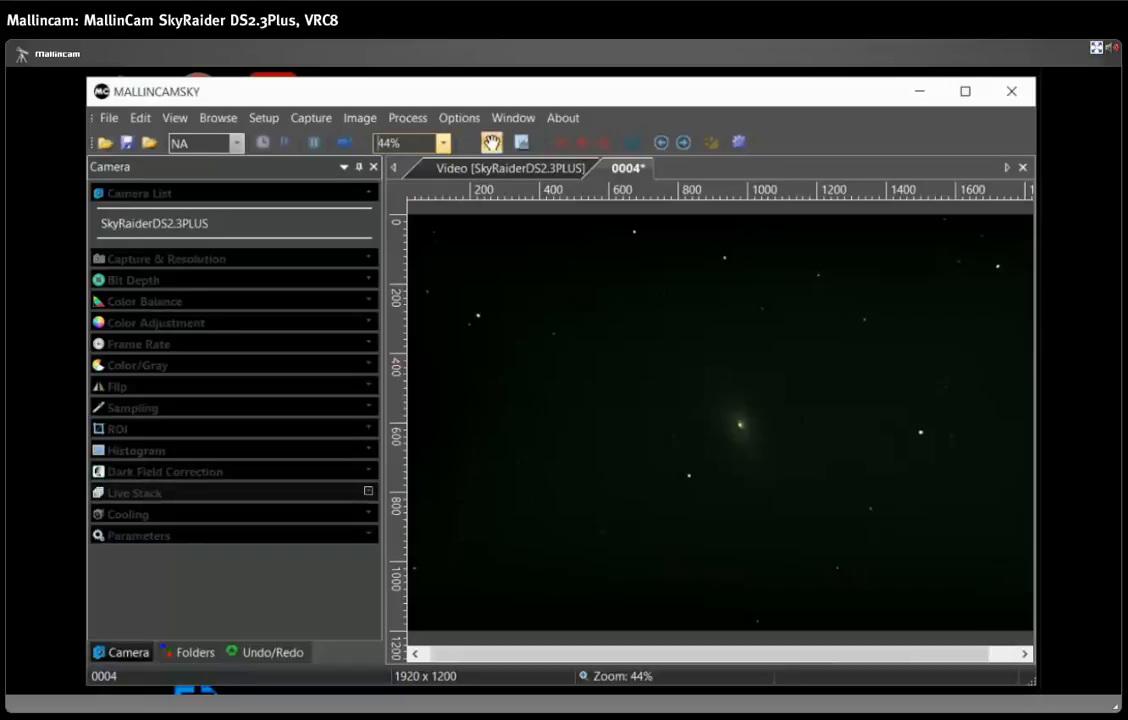
# - Turn off live stacking, set its number of frames to 10, and check the capture and resolution settings
pyautogui.click(200, 493)
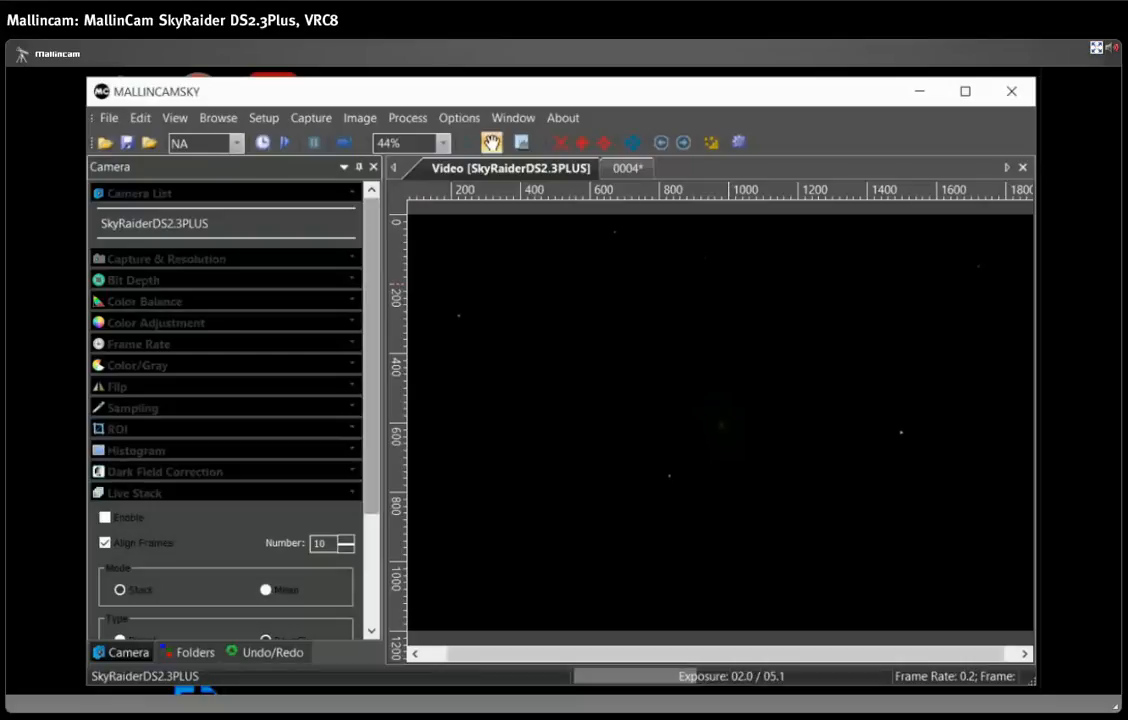
pyautogui.scroll(-2, 230, 410)
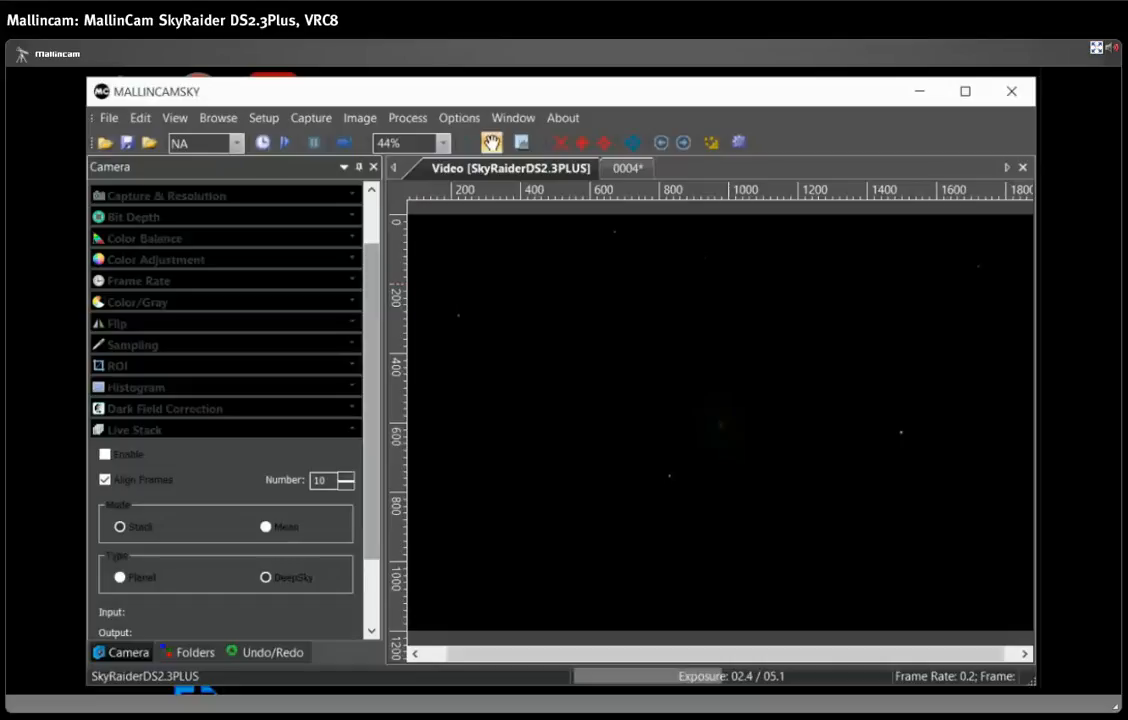
pyautogui.scroll(1, 230, 410)
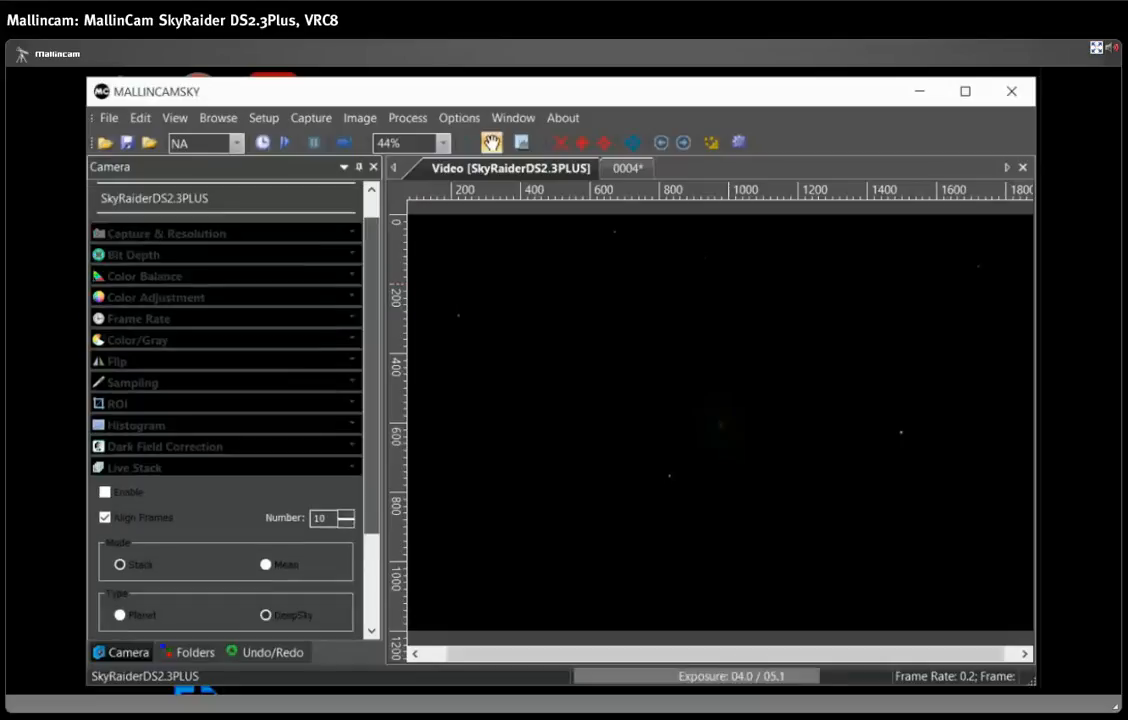
pyautogui.click(167, 233)
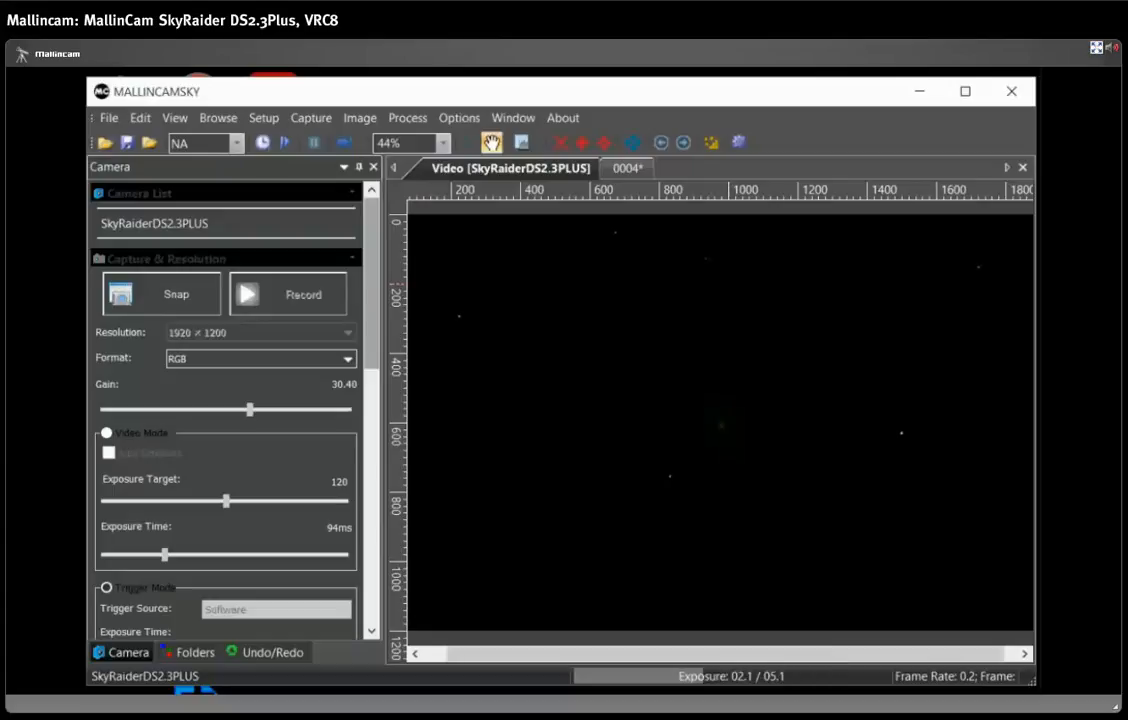
pyautogui.click(225, 259)
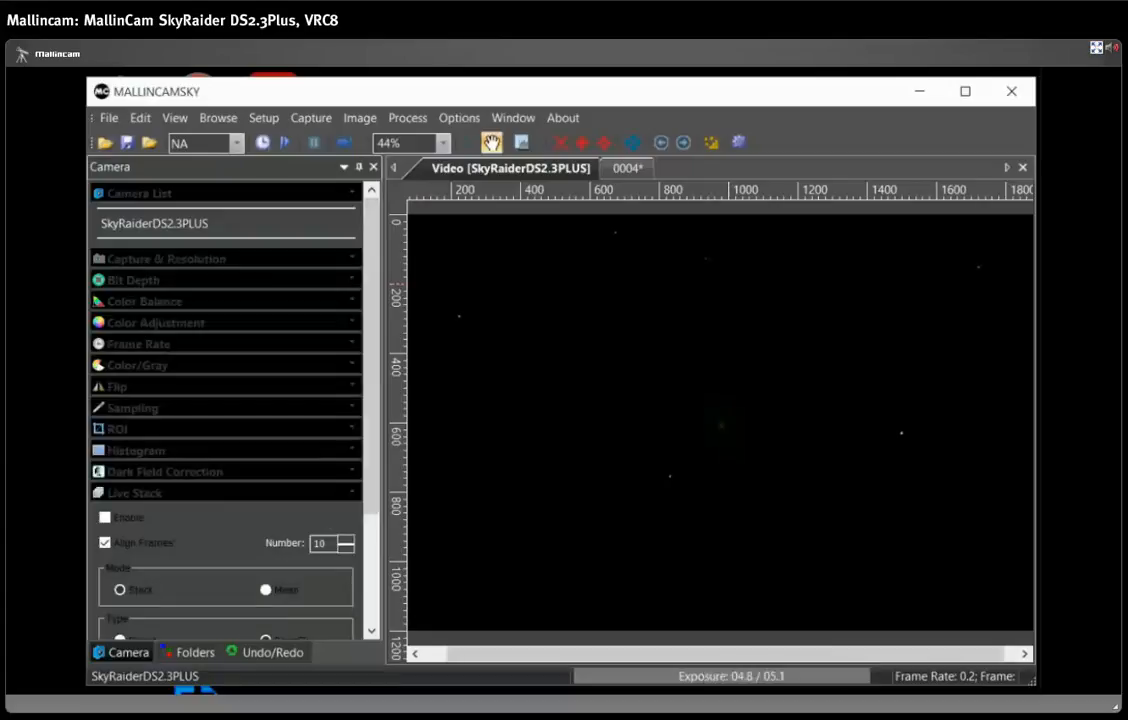
# - Enable live stacking and snap a still image of the stacked galaxy view
pyautogui.scroll(-2, 225, 400)
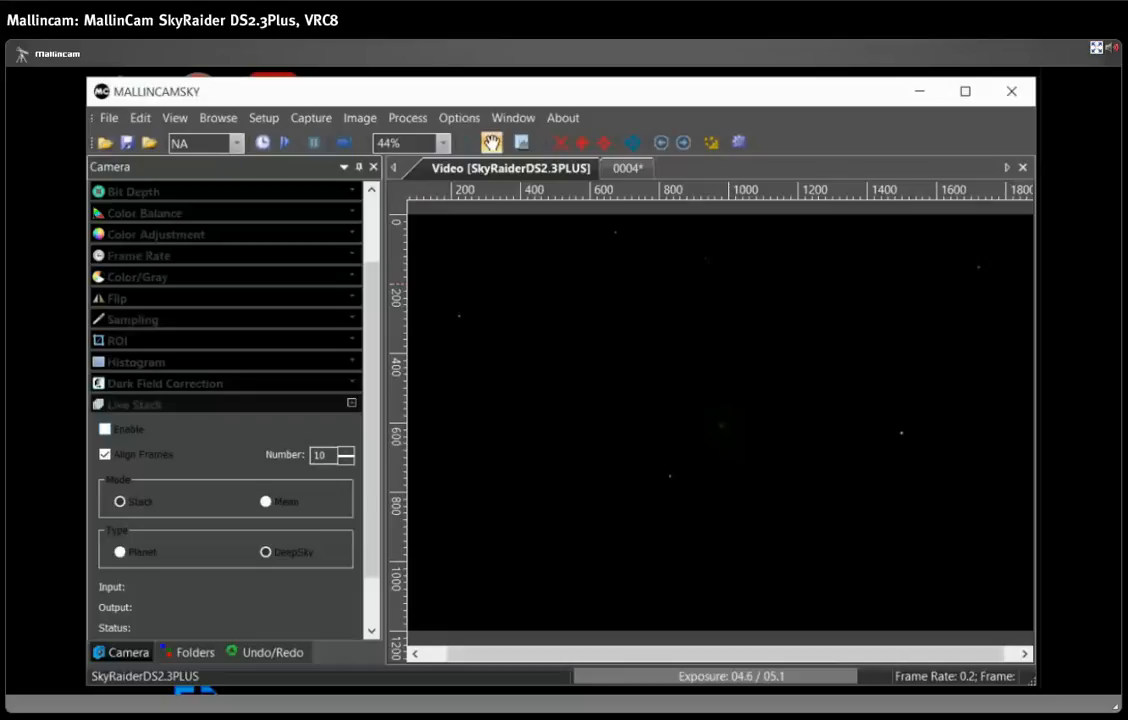
pyautogui.click(104, 429)
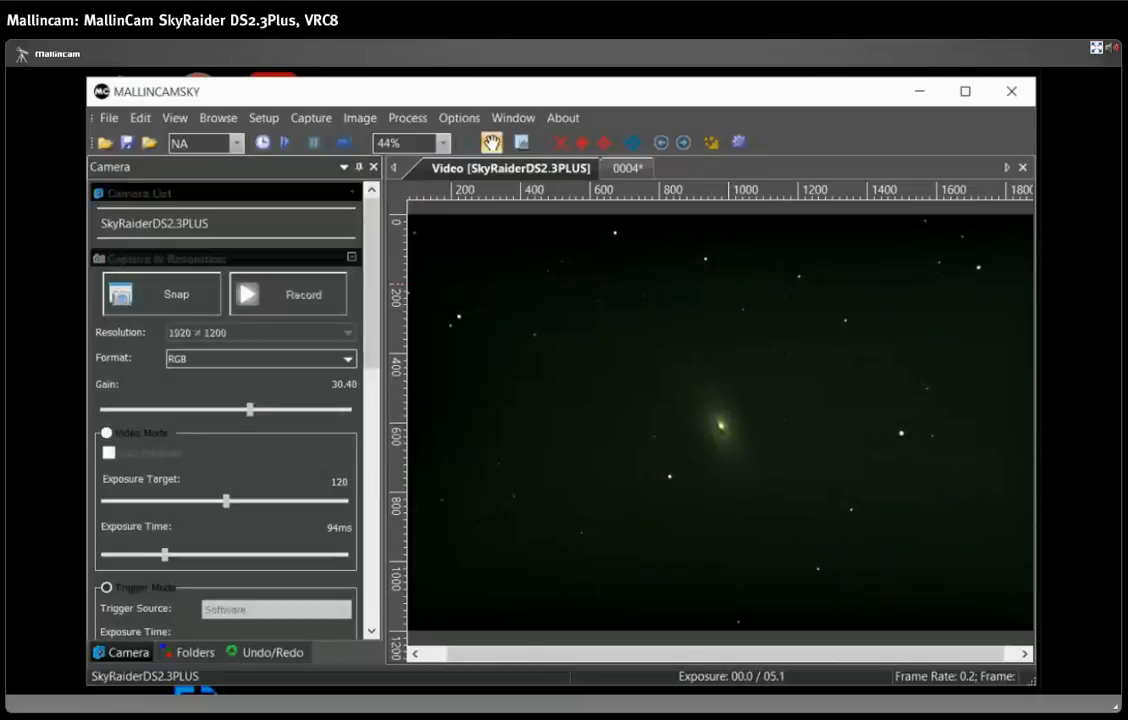
pyautogui.click(162, 294)
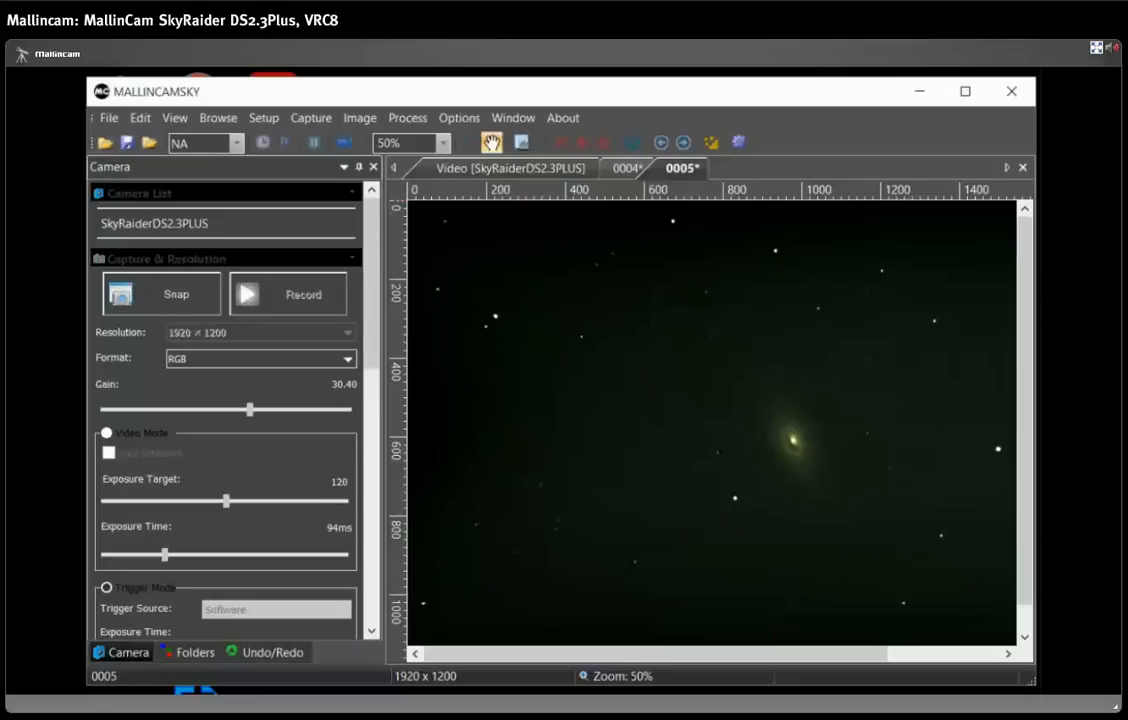
# - Return to the live video and turn off live stacking
pyautogui.click(511, 169)
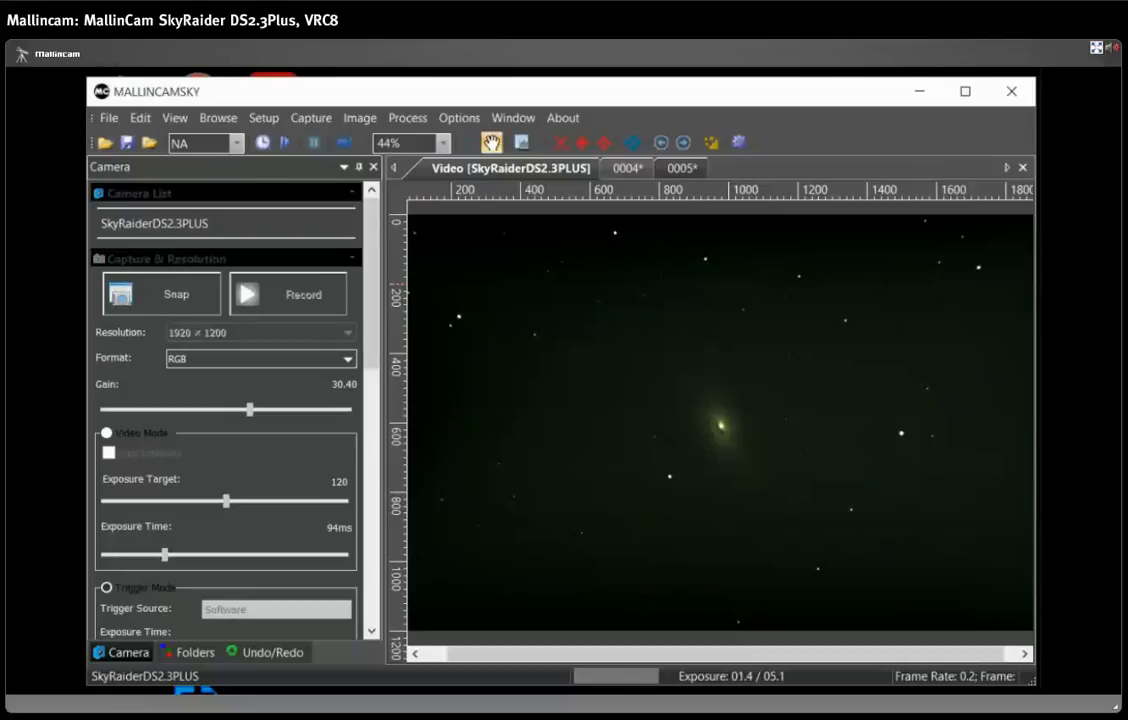
pyautogui.click(372, 520)
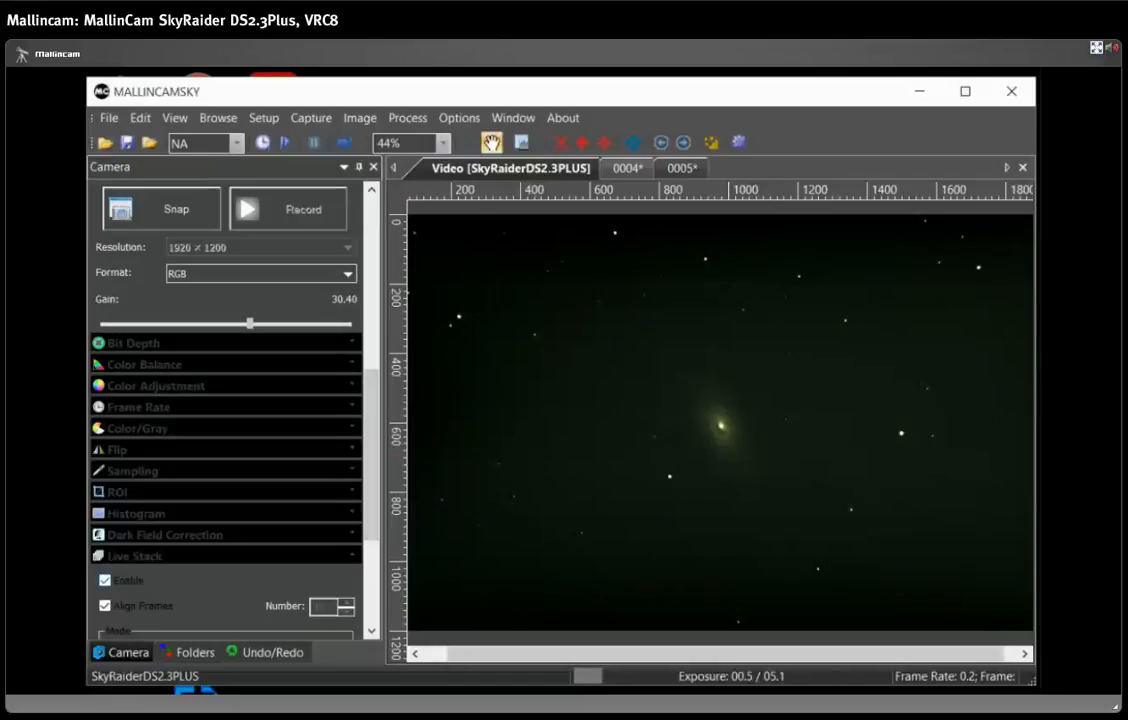
pyautogui.click(105, 581)
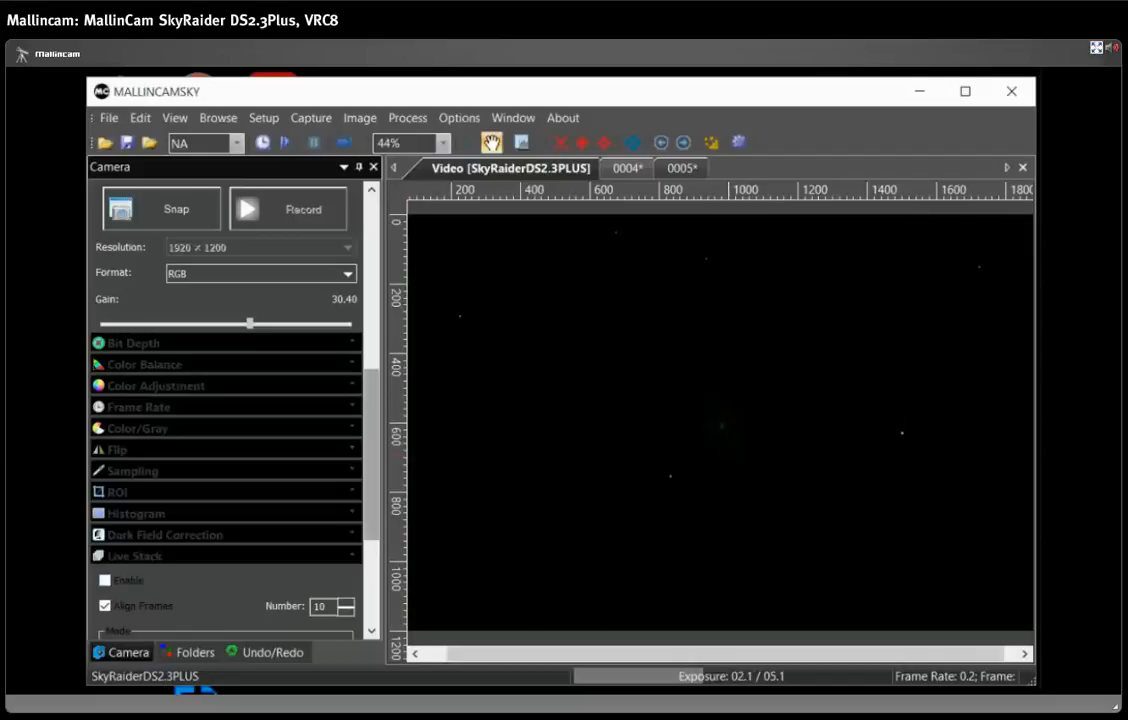
# - Stop the looped exposure and set the seconds of the trigger mode exposure time to 20
pyautogui.scroll(3, 226, 410)
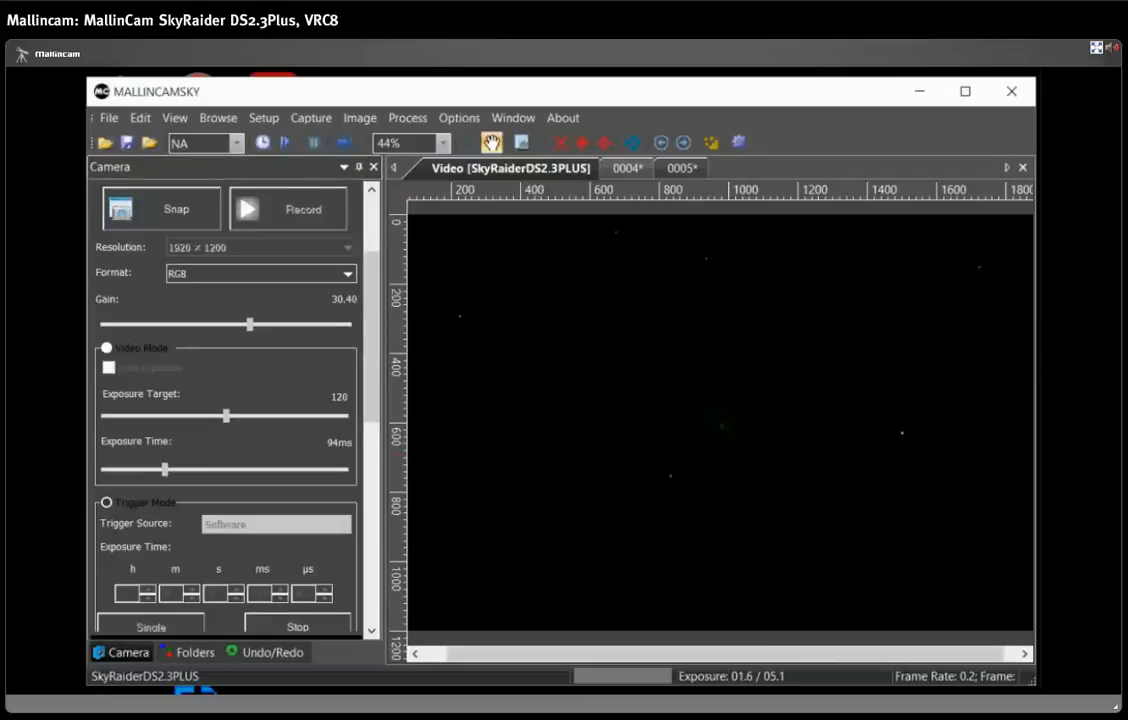
pyautogui.click(297, 626)
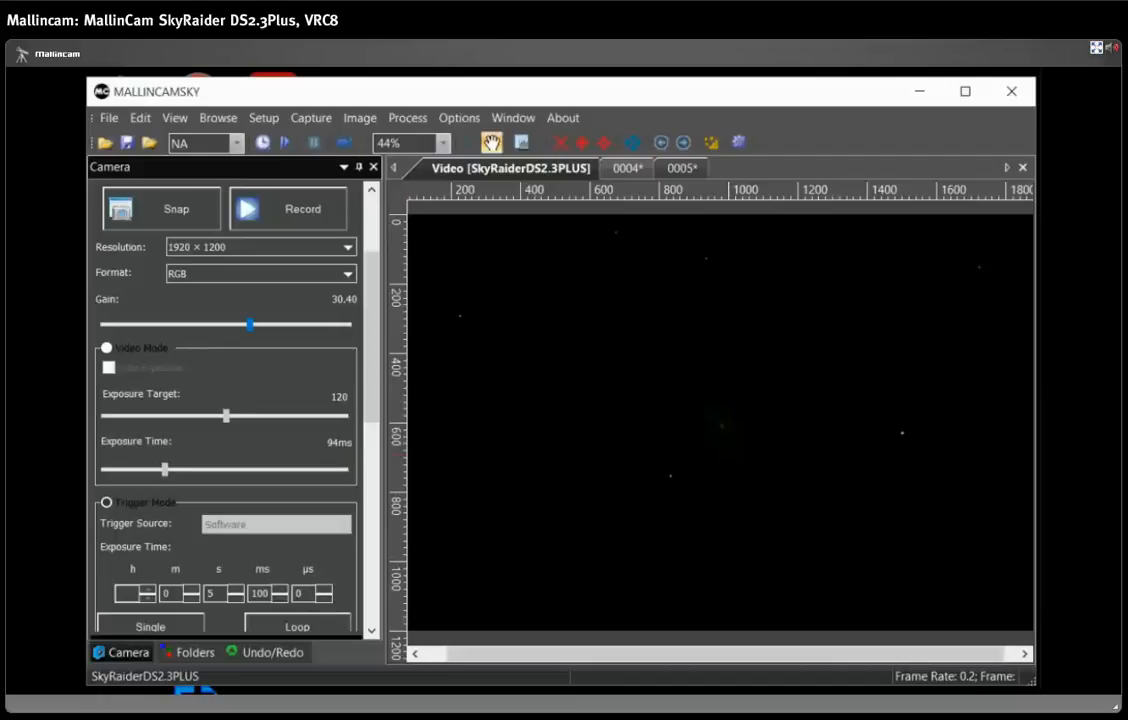
pyautogui.doubleClick(210, 594)
pyautogui.write('20')
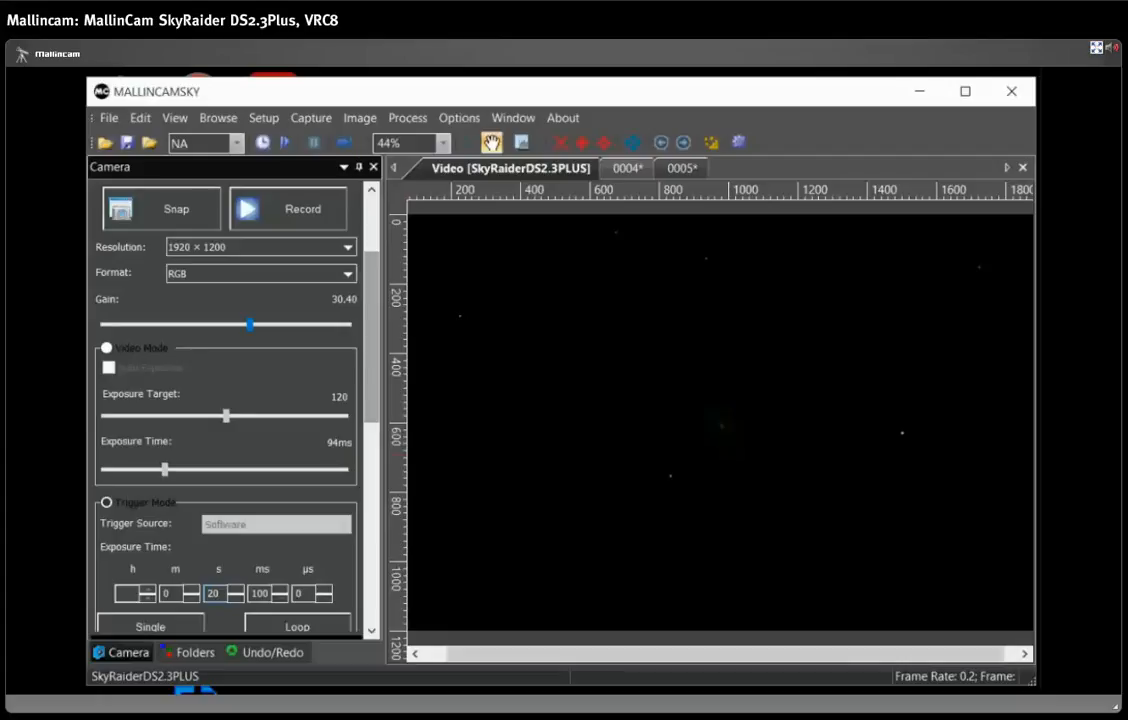
pyautogui.scroll(1, 230, 400)
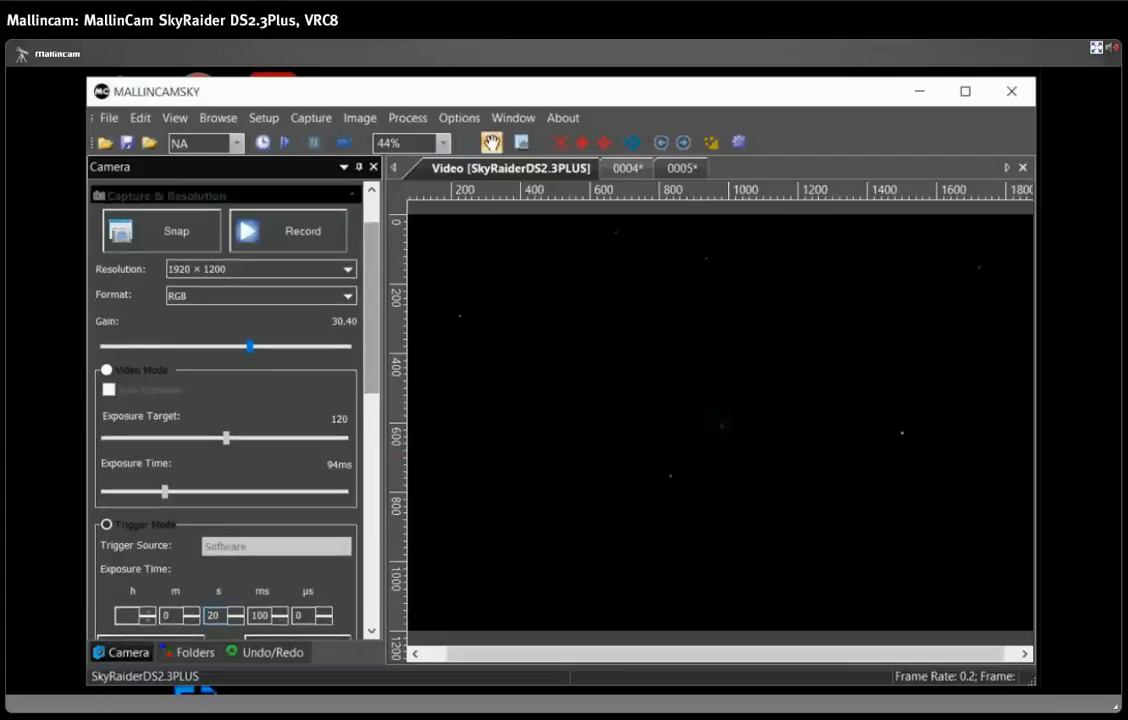
pyautogui.scroll(-1, 230, 400)
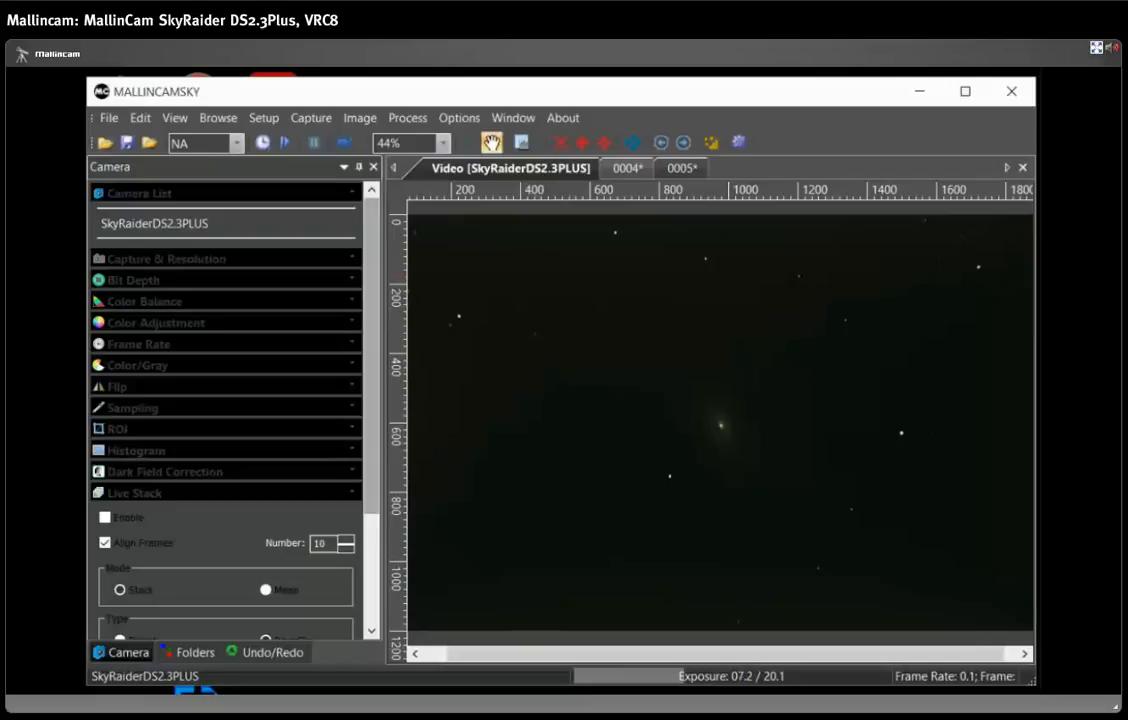
# - Set snapshot 0005 to 44% zoom and compare it with snapshot 0004 and the live video
pyautogui.click(682, 168)
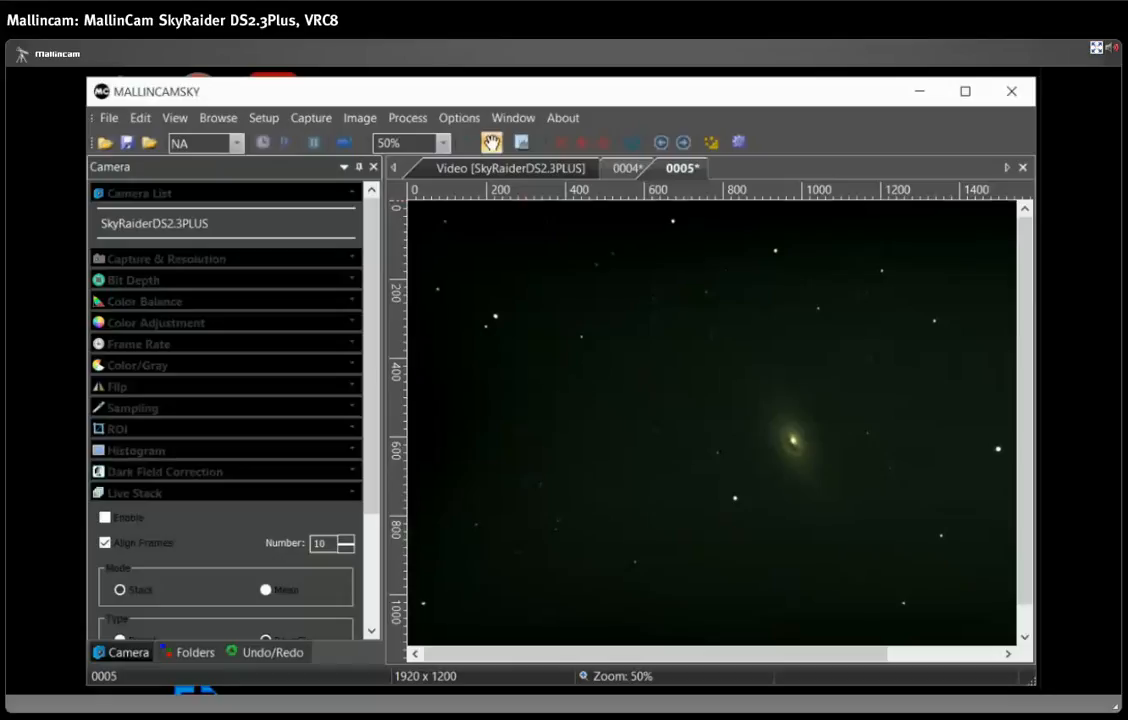
pyautogui.click(400, 143)
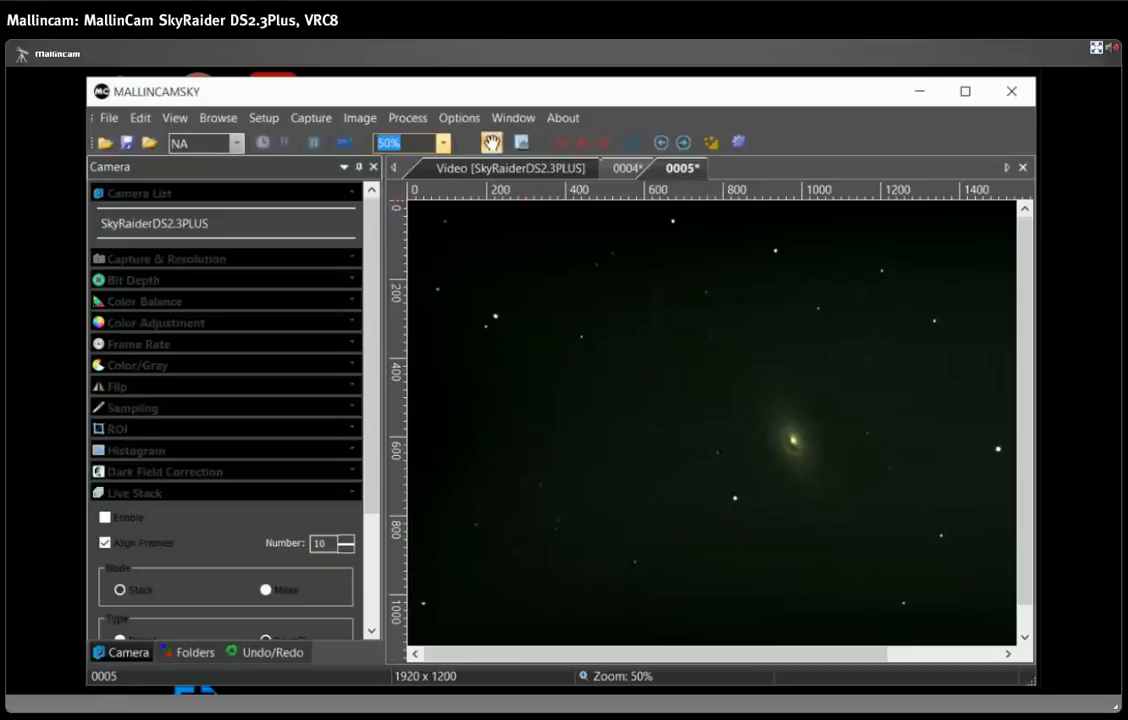
pyautogui.write('44')
pyautogui.press('Return')
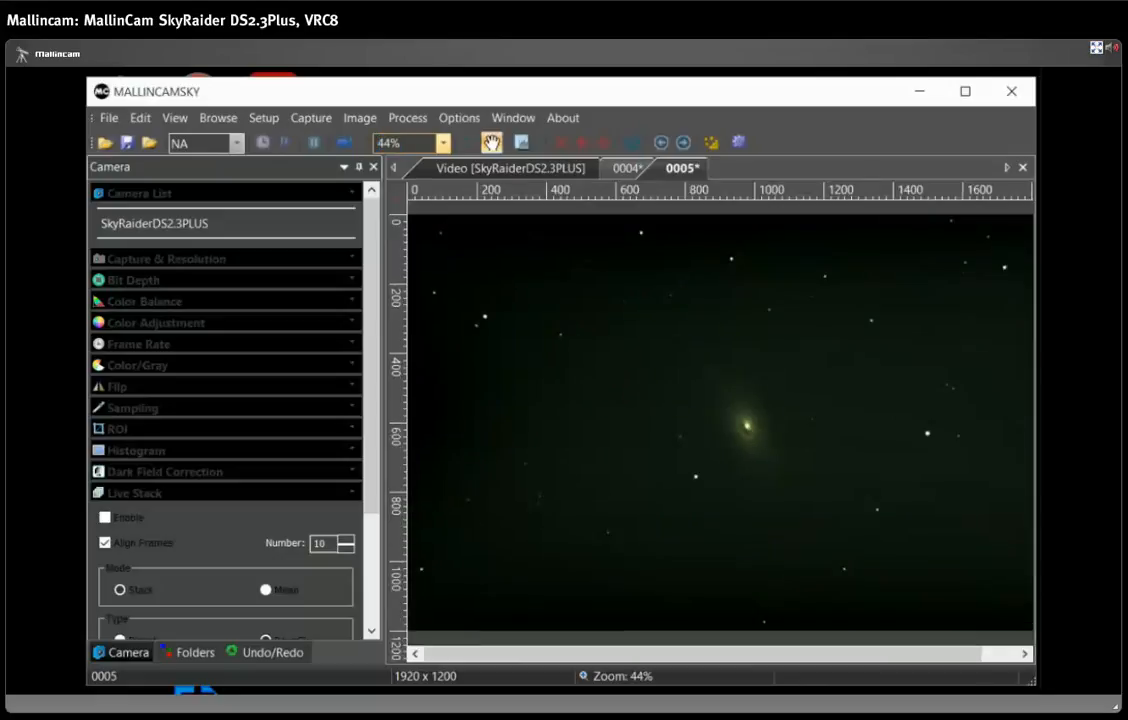
pyautogui.click(627, 168)
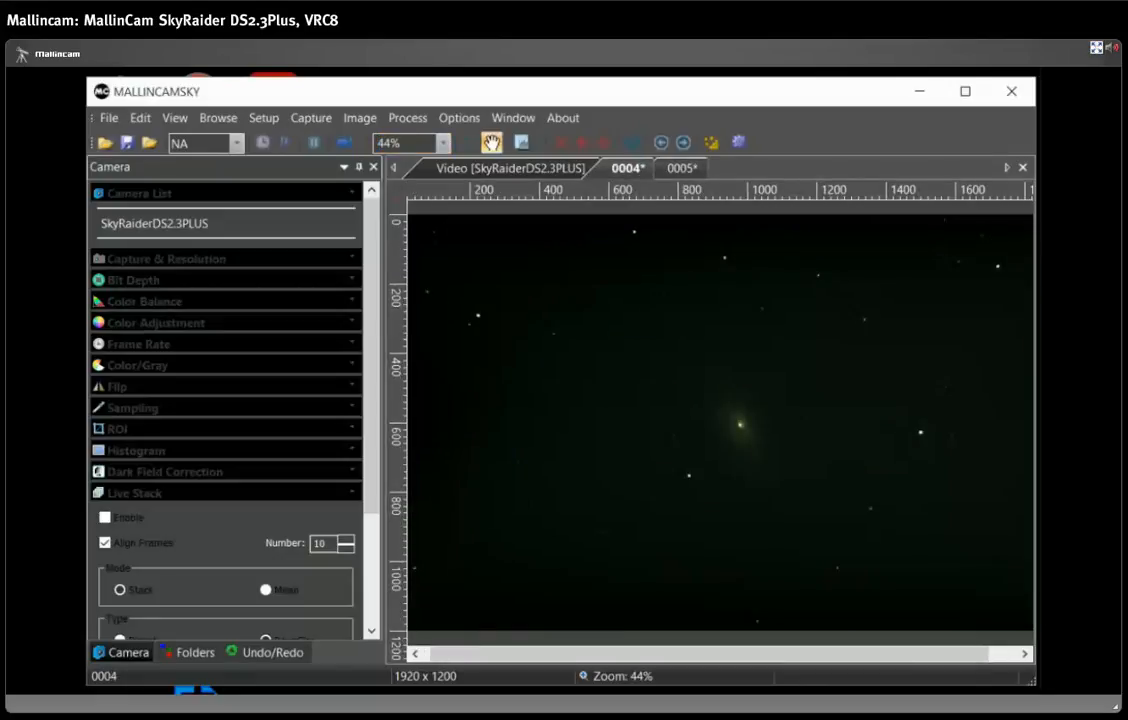
pyautogui.click(511, 168)
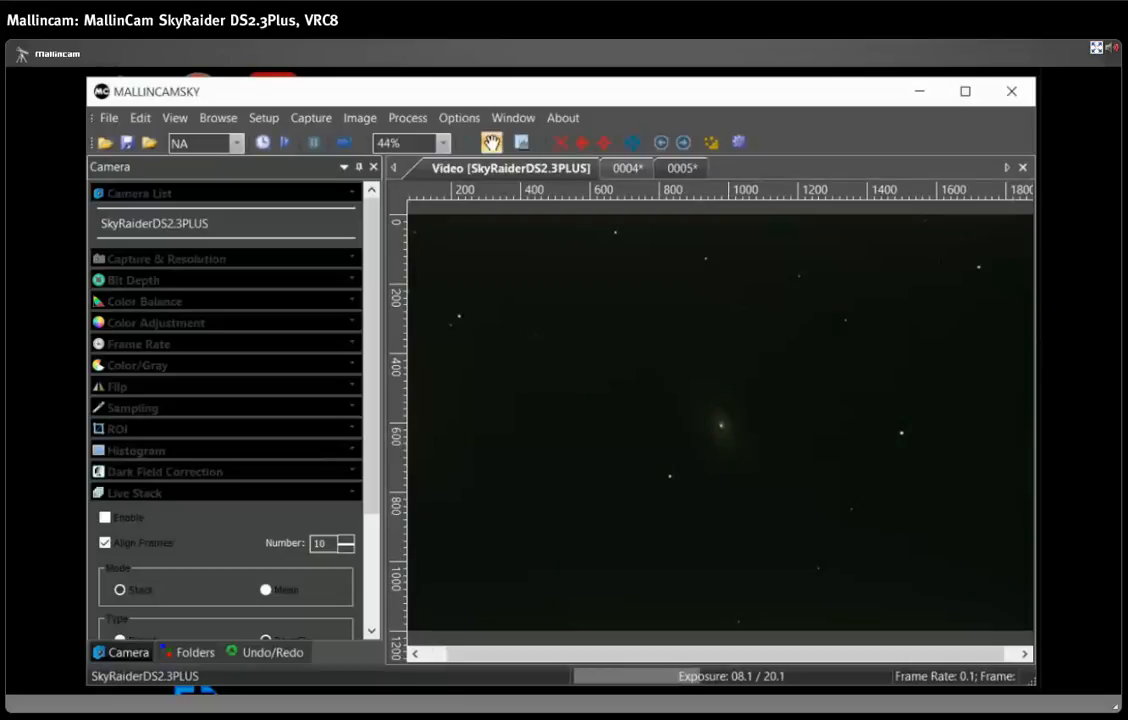
# - Set the number of live stack frames to 6 and enable live stacking
pyautogui.scroll(-3, 225, 400)
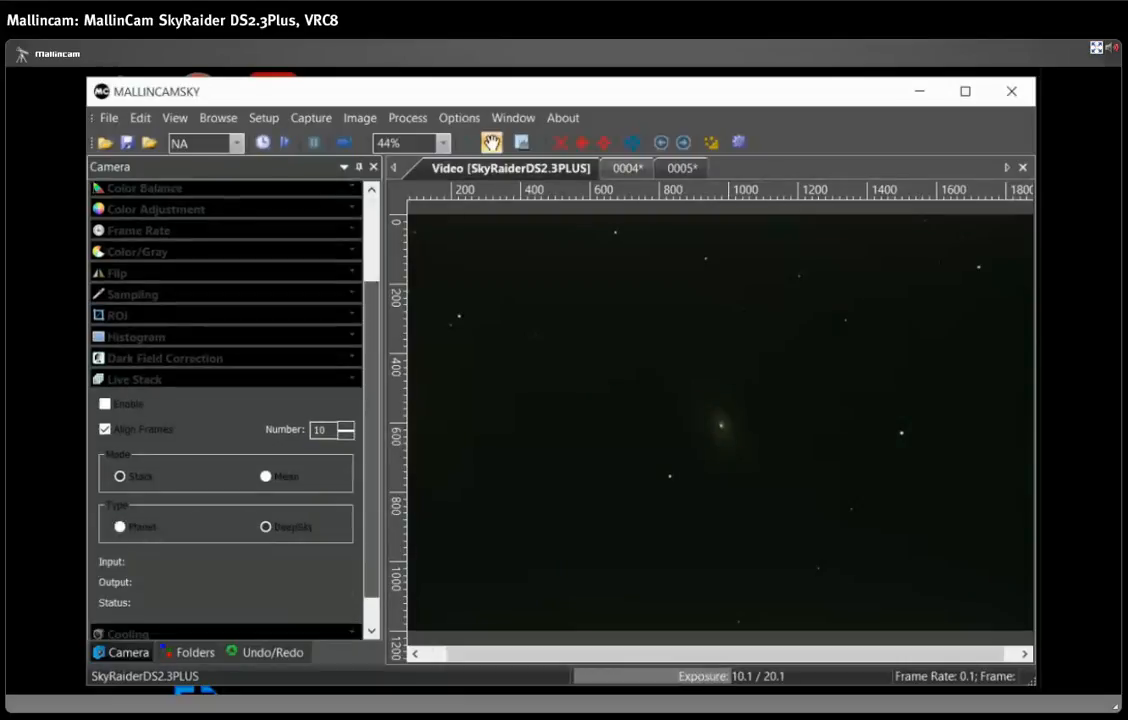
pyautogui.click(345, 434)
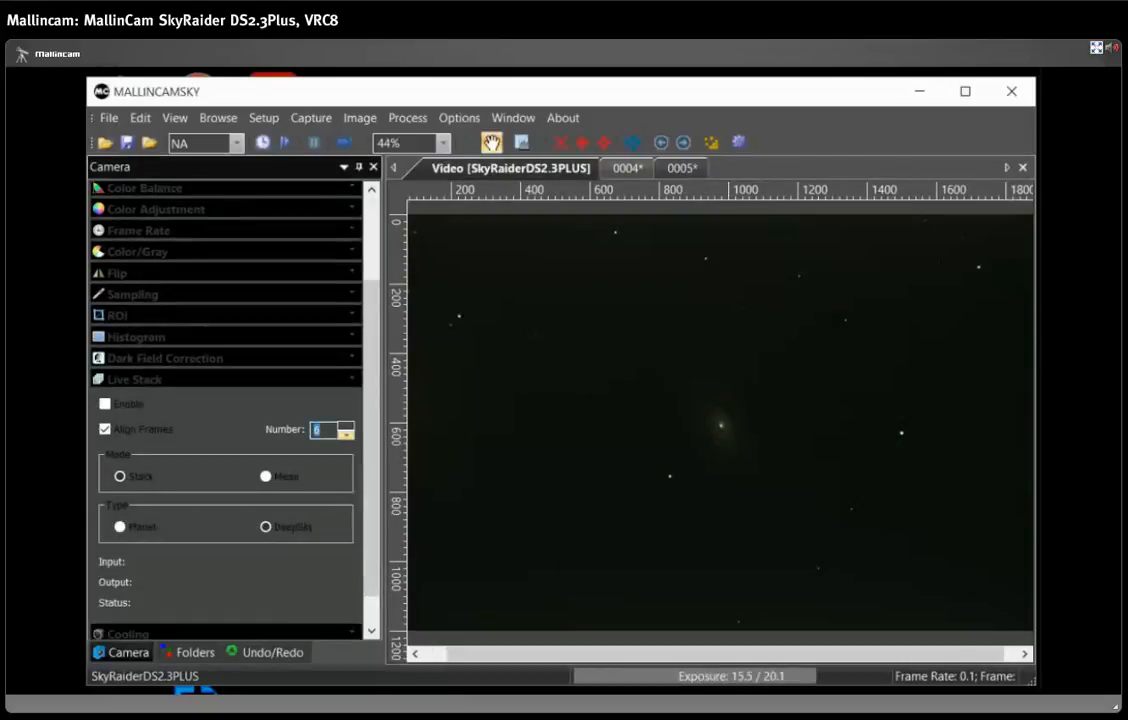
pyautogui.click(105, 403)
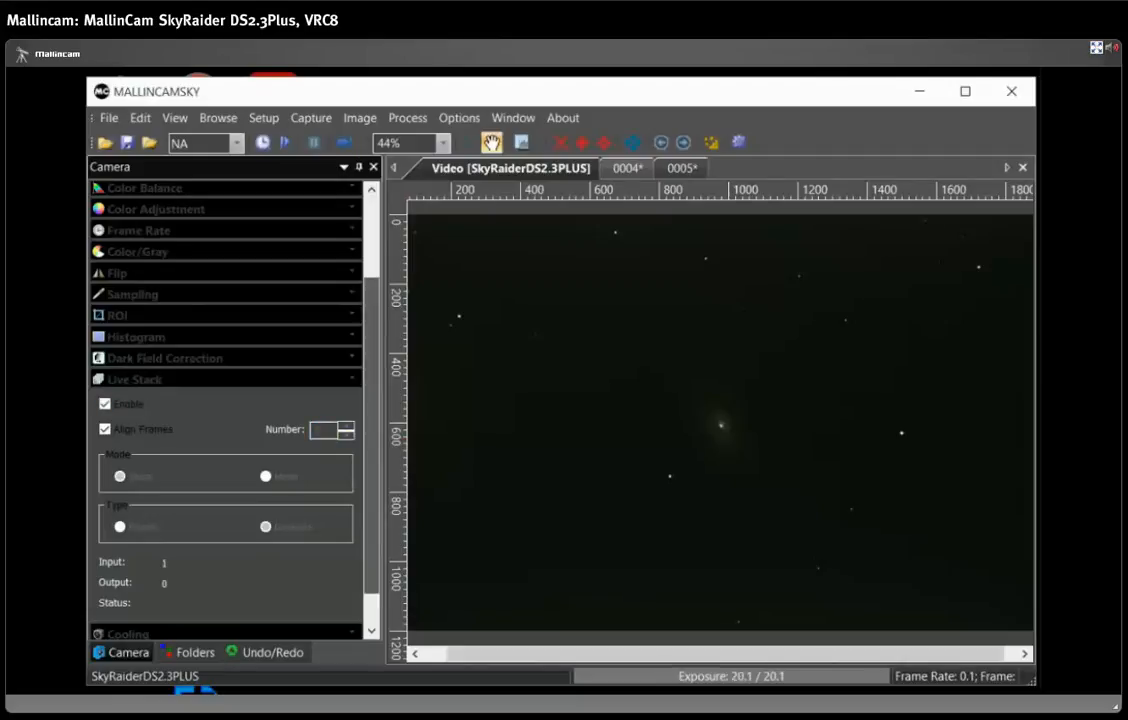
# - Monitor the live stack's progress, snap a still image of the stacked view, and set the snapshot's zoom to 44%
pyautogui.scroll(3, 225, 410)
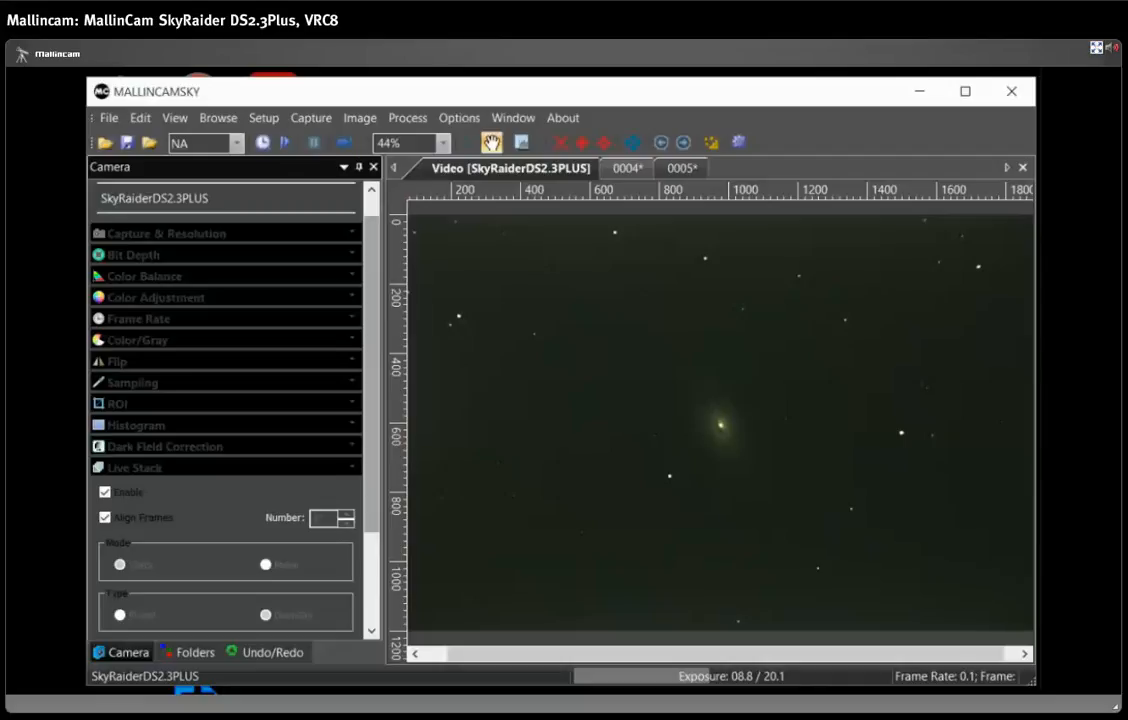
pyautogui.scroll(-2, 225, 410)
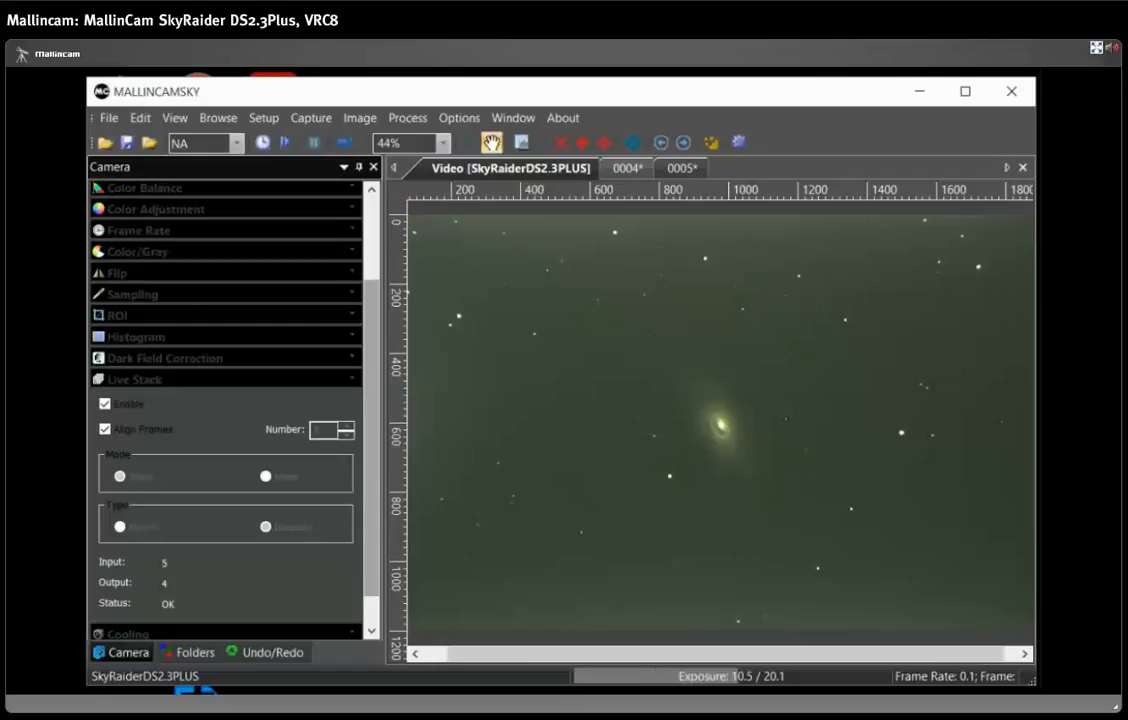
pyautogui.scroll(2, 225, 400)
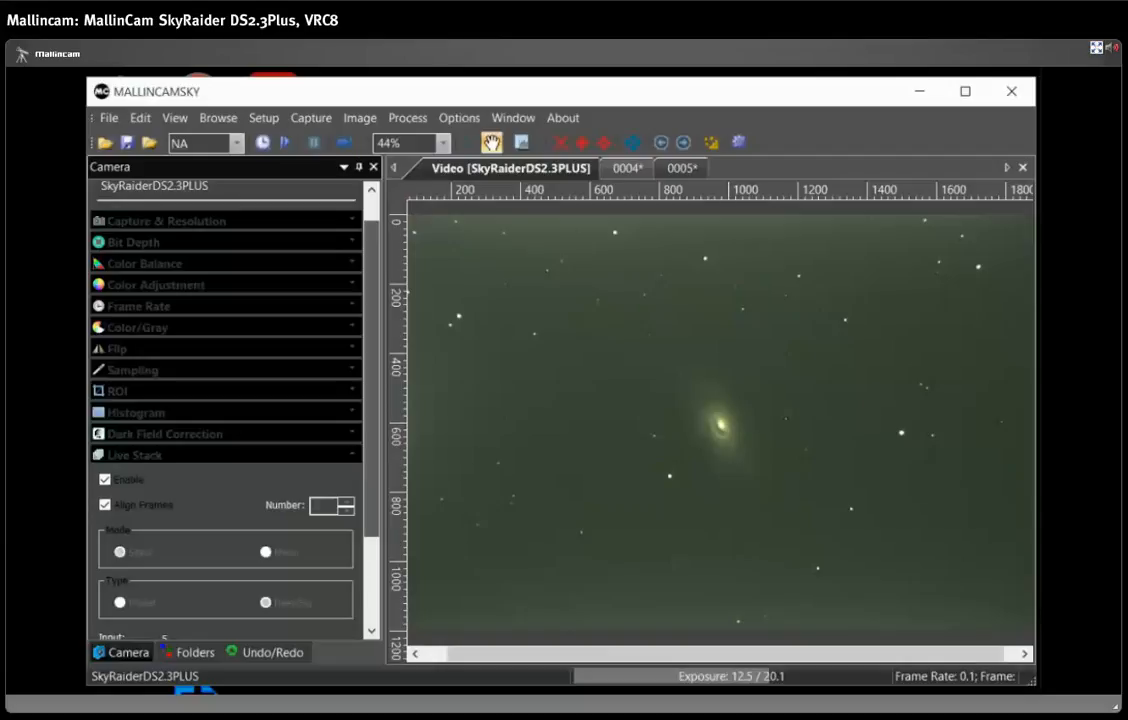
pyautogui.click(200, 221)
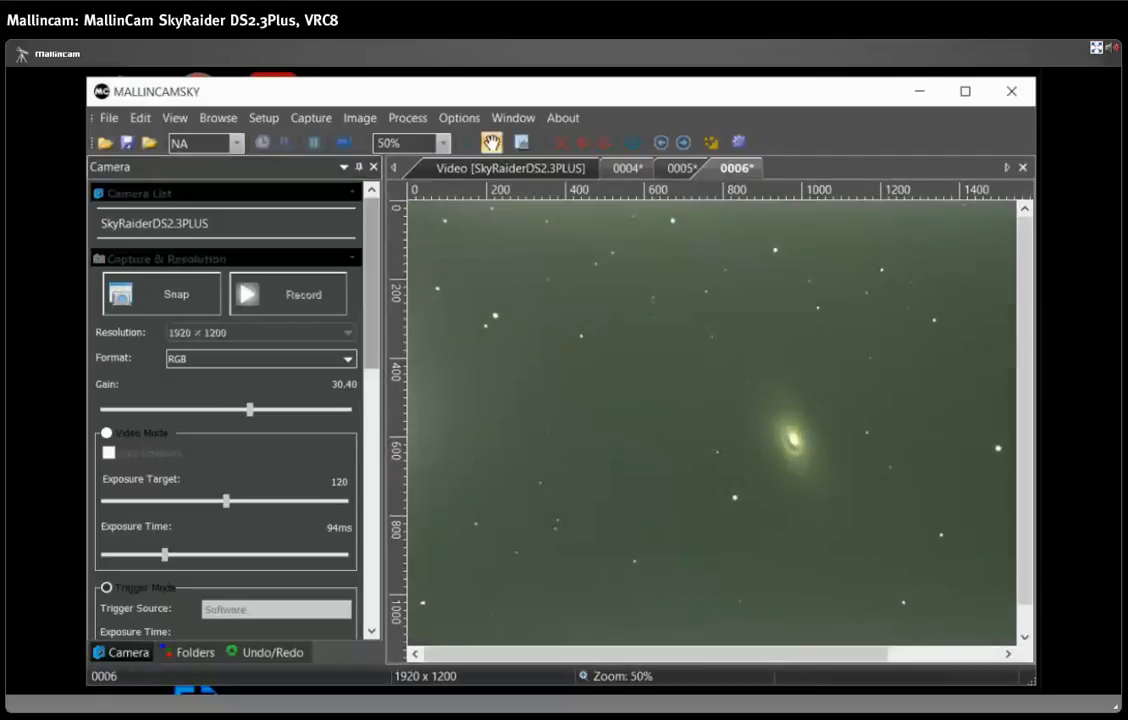
pyautogui.click(443, 143)
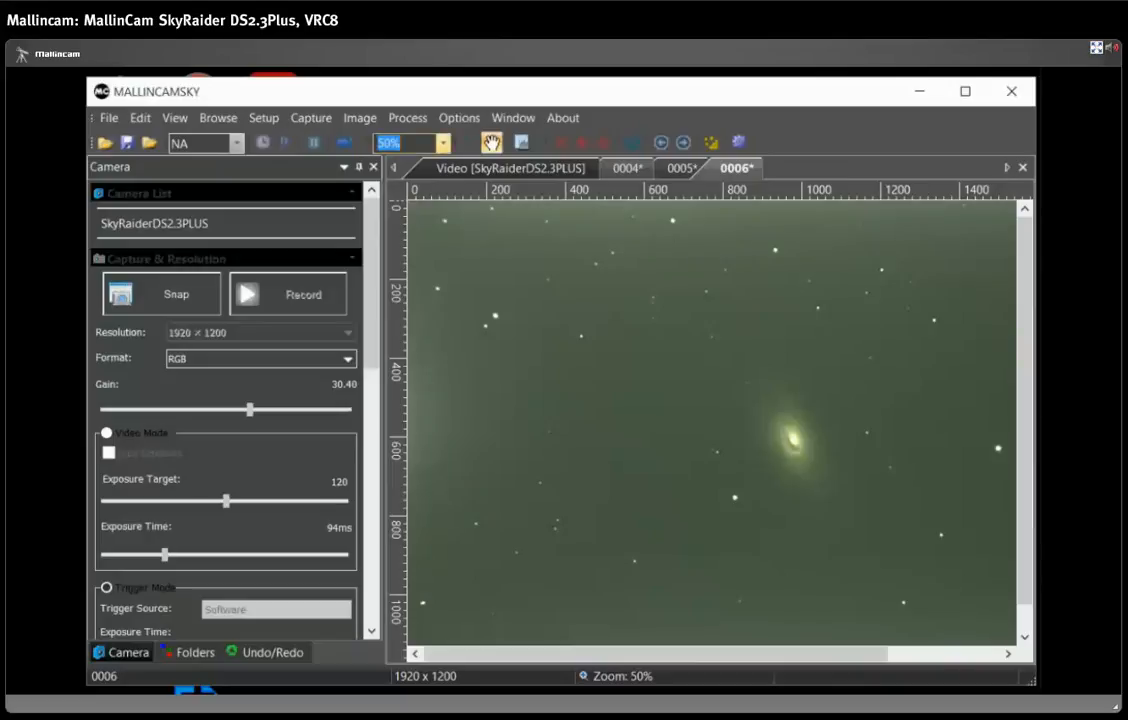
pyautogui.scroll(-3, 712, 423)
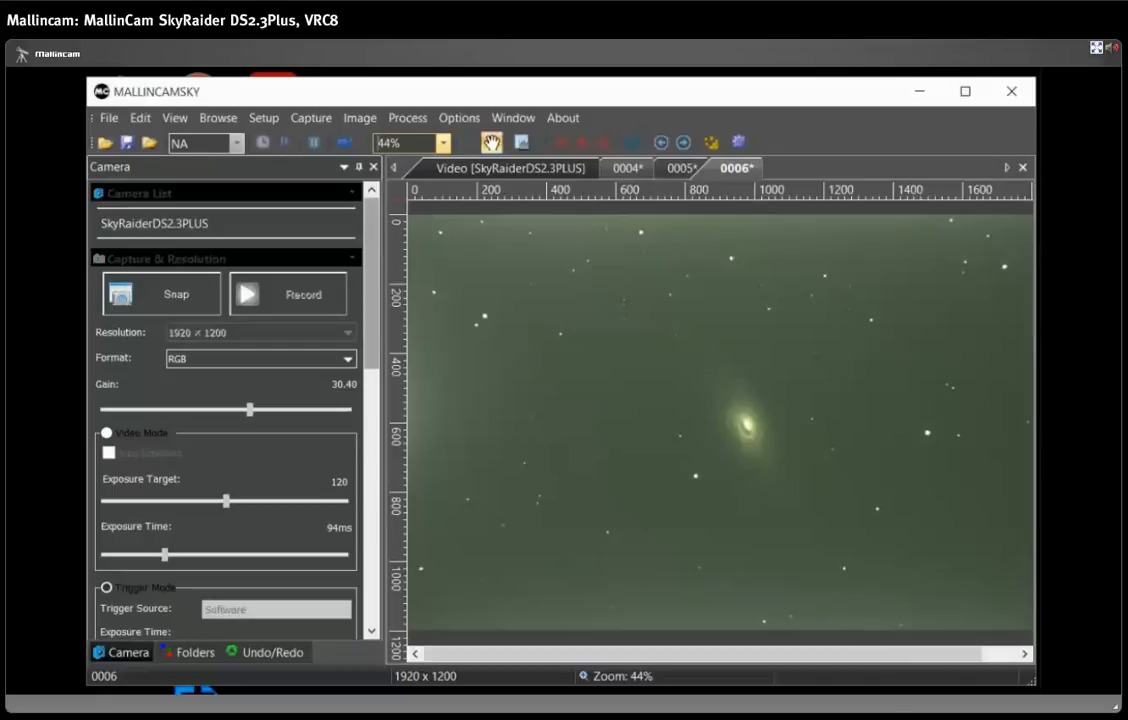
# - Check the color balance settings and collapse them, then show the color adjustment settings
pyautogui.moveTo(372, 284); pyautogui.dragTo(372, 485)
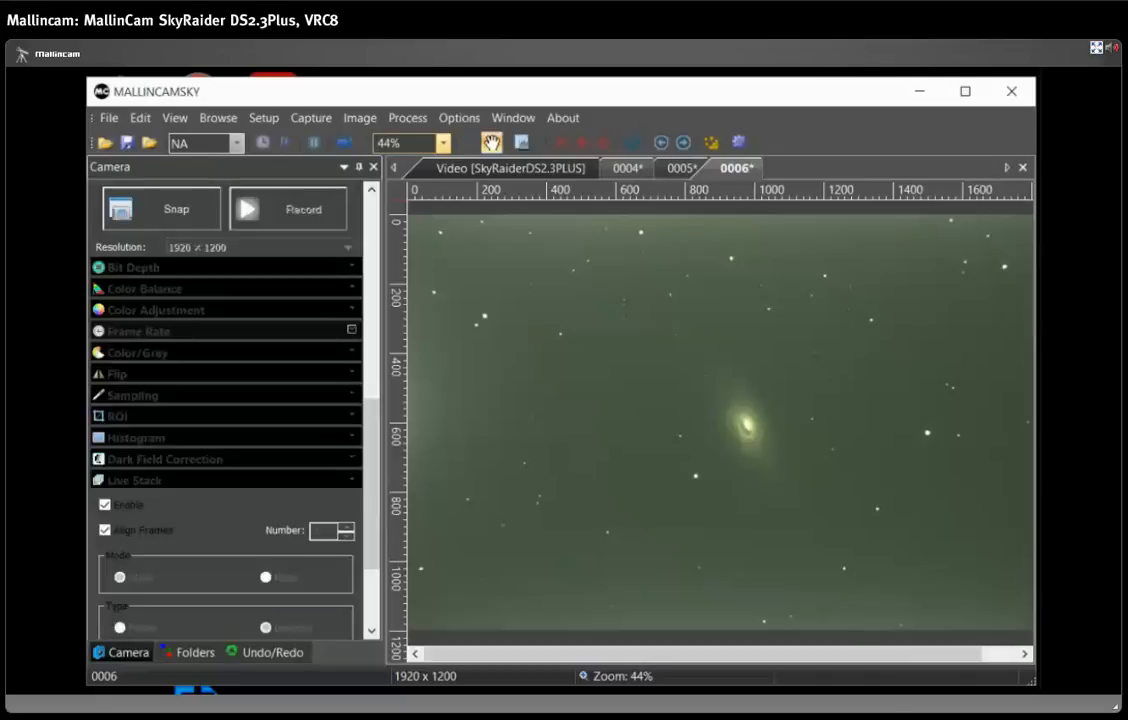
pyautogui.click(351, 288)
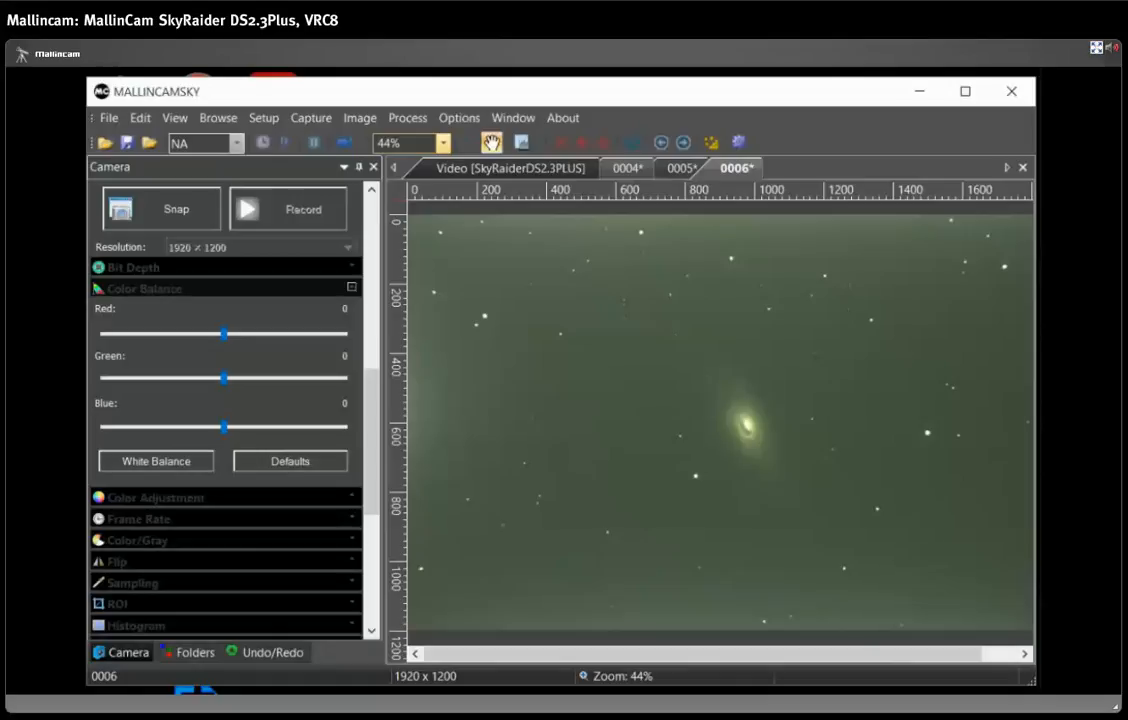
pyautogui.click(351, 288)
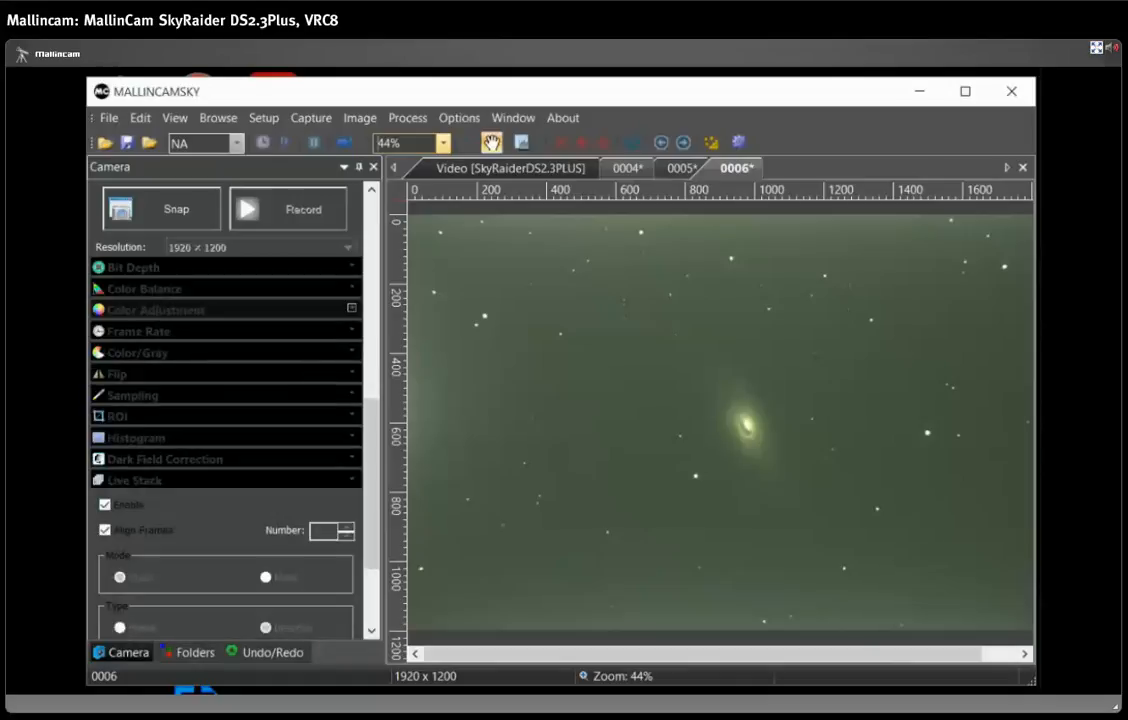
pyautogui.click(351, 308)
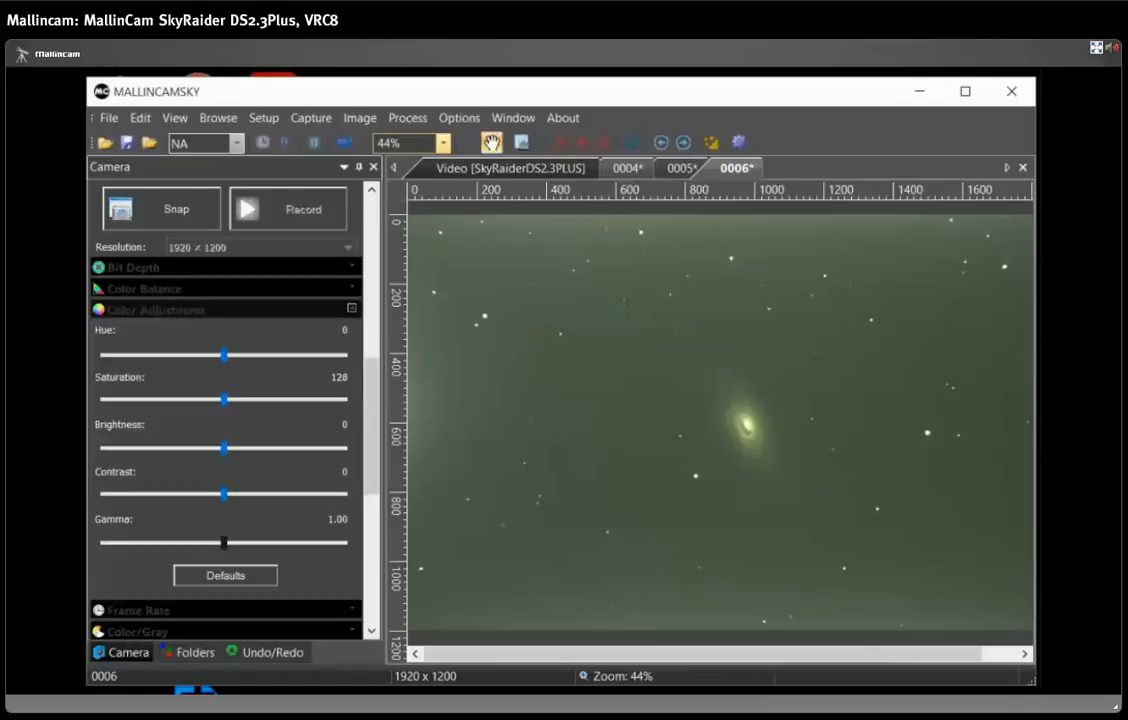
# - Try gamma values of 1.52 and 1.80 for the live stacked view and restore the color adjustment defaults
pyautogui.moveTo(224, 543); pyautogui.dragTo(301, 543)
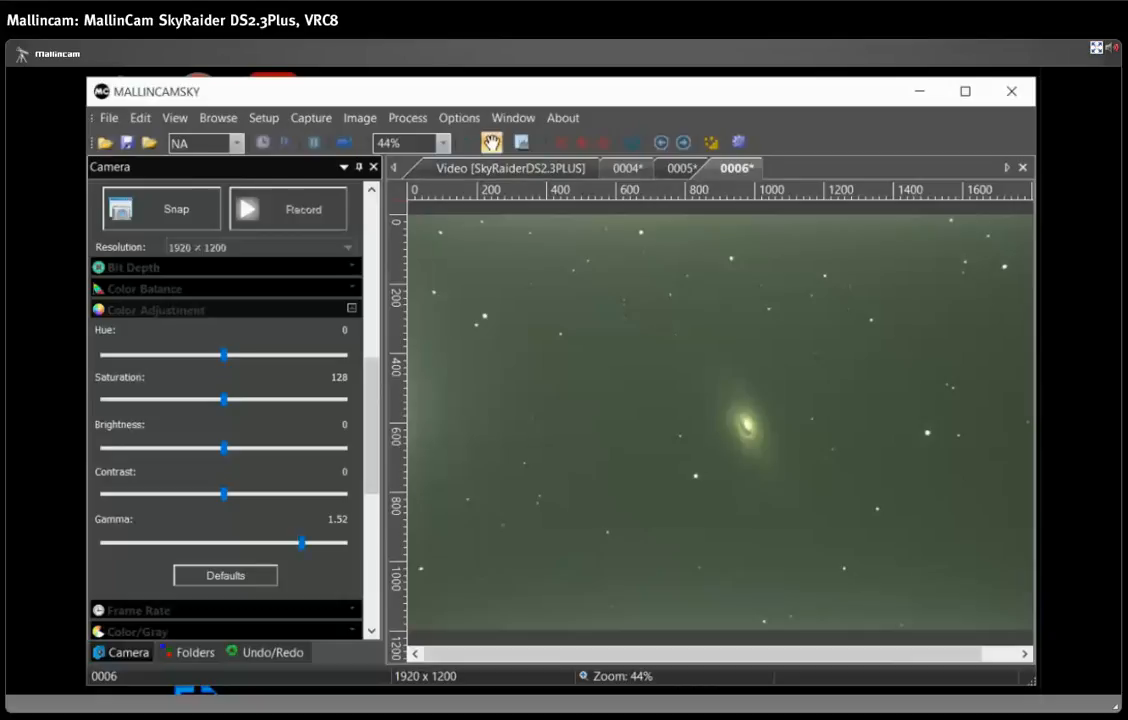
pyautogui.click(511, 168)
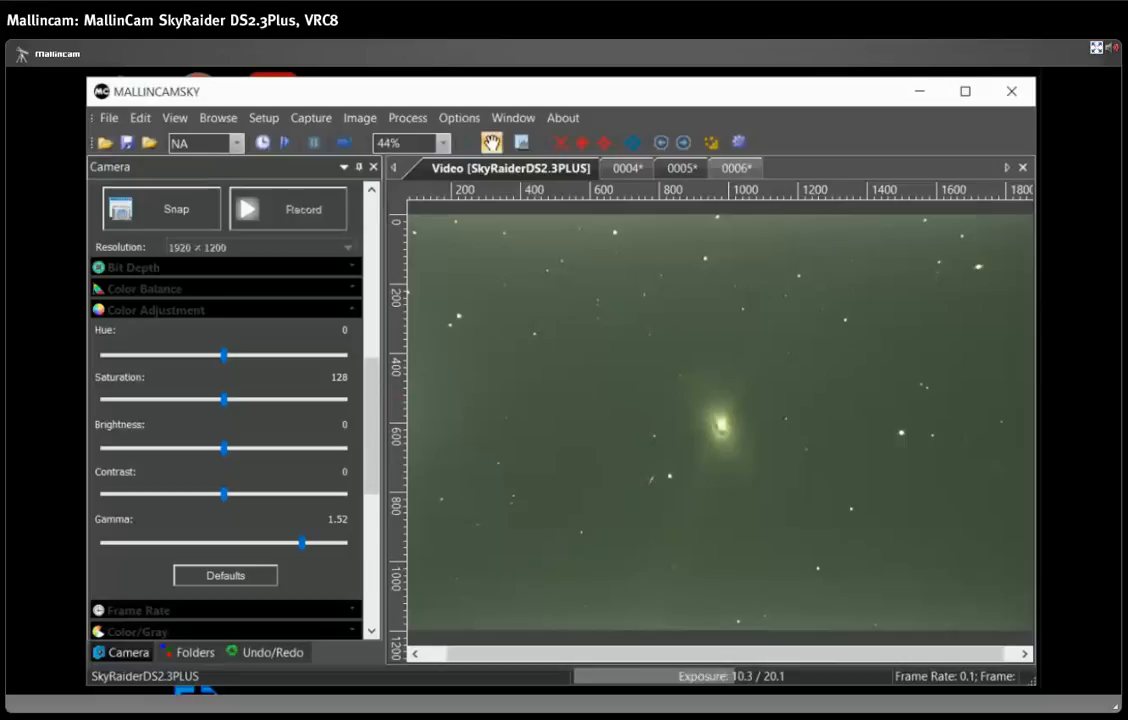
pyautogui.moveTo(302, 543); pyautogui.dragTo(344, 543)
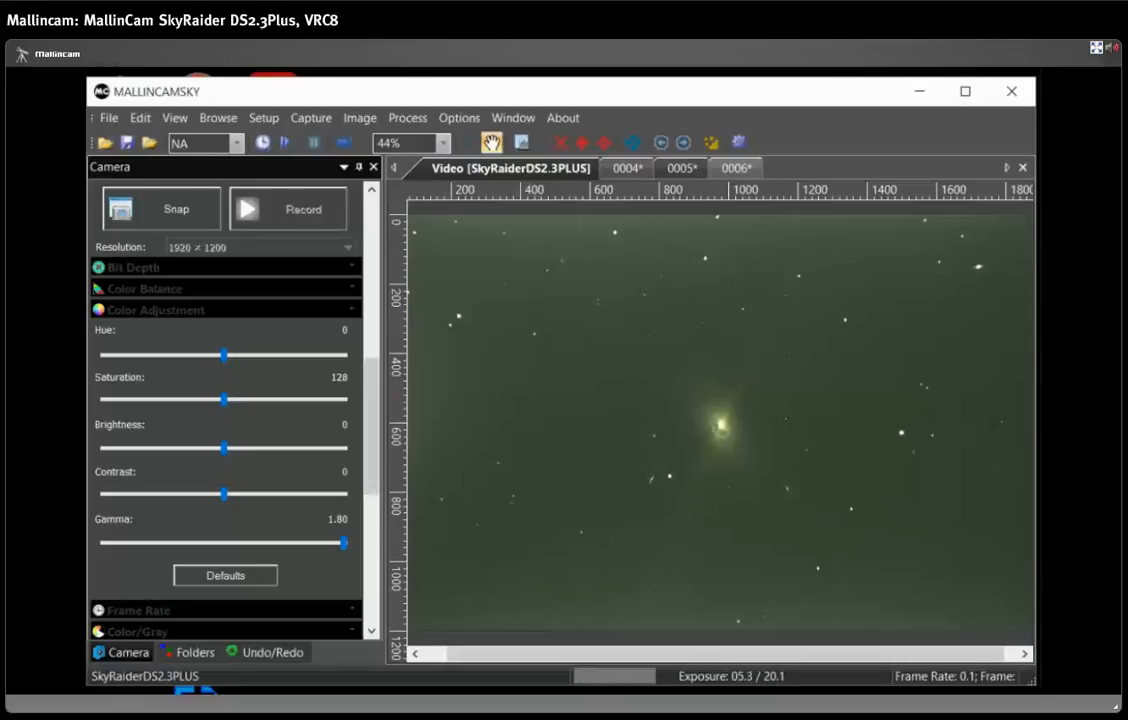
pyautogui.click(225, 576)
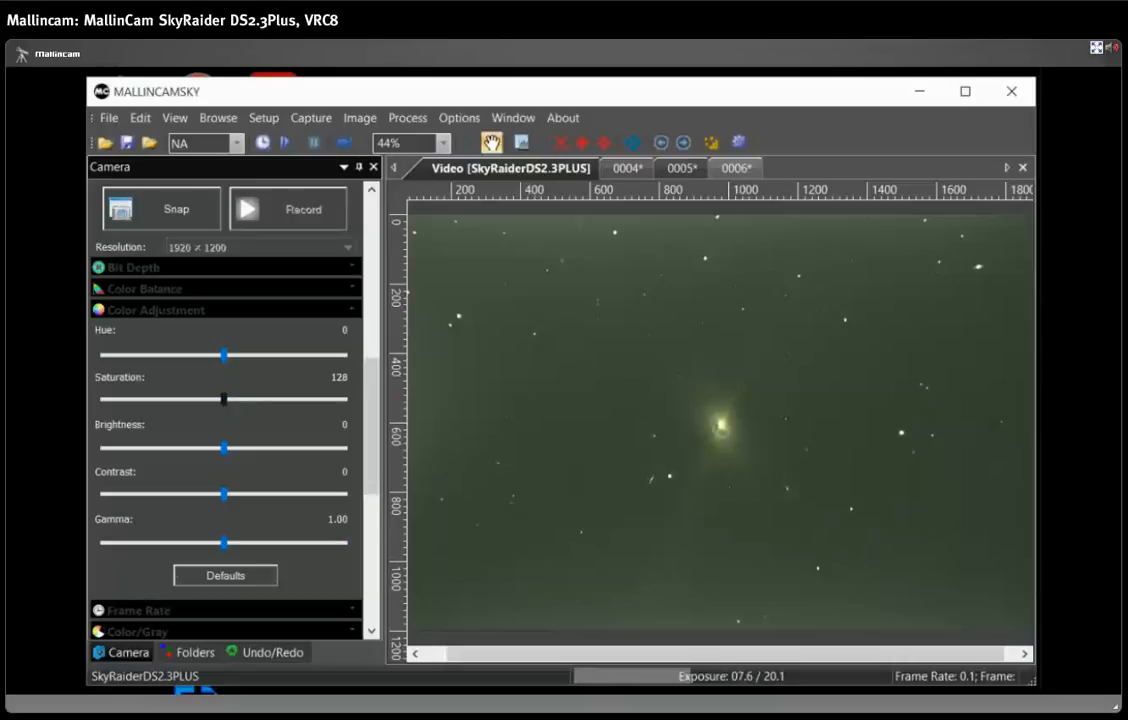
# - Set the camera's color saturation to 100
pyautogui.moveTo(224, 399); pyautogui.dragTo(198, 399)
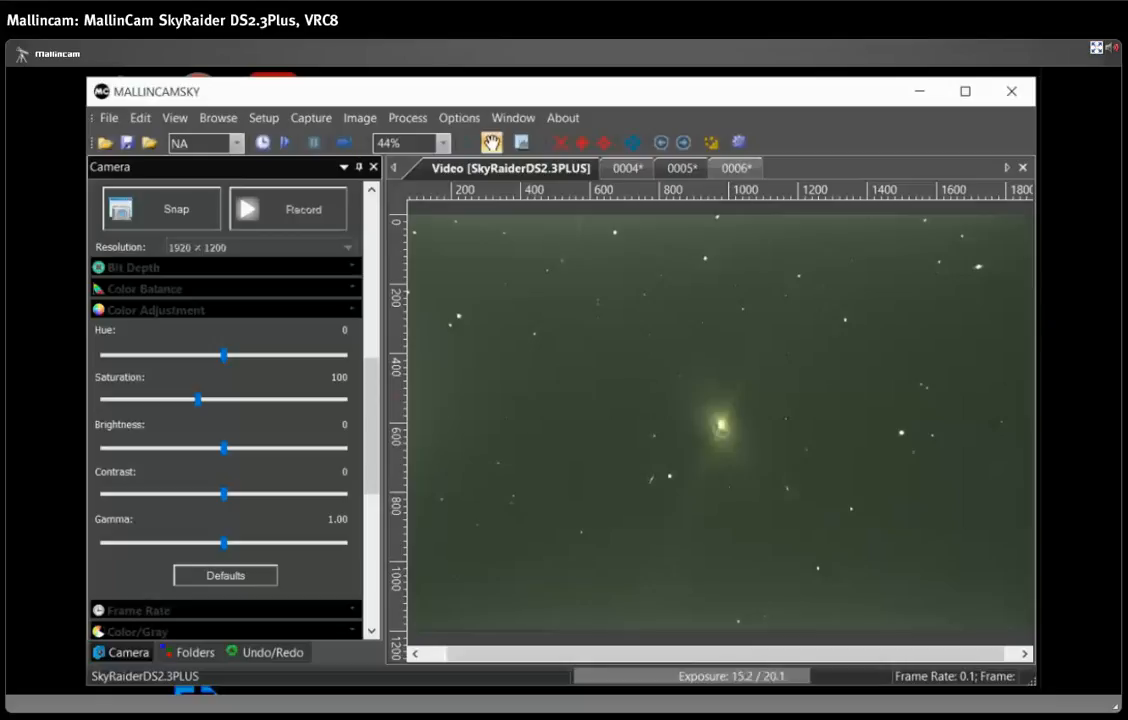
pyautogui.scroll(-3, 225, 400)
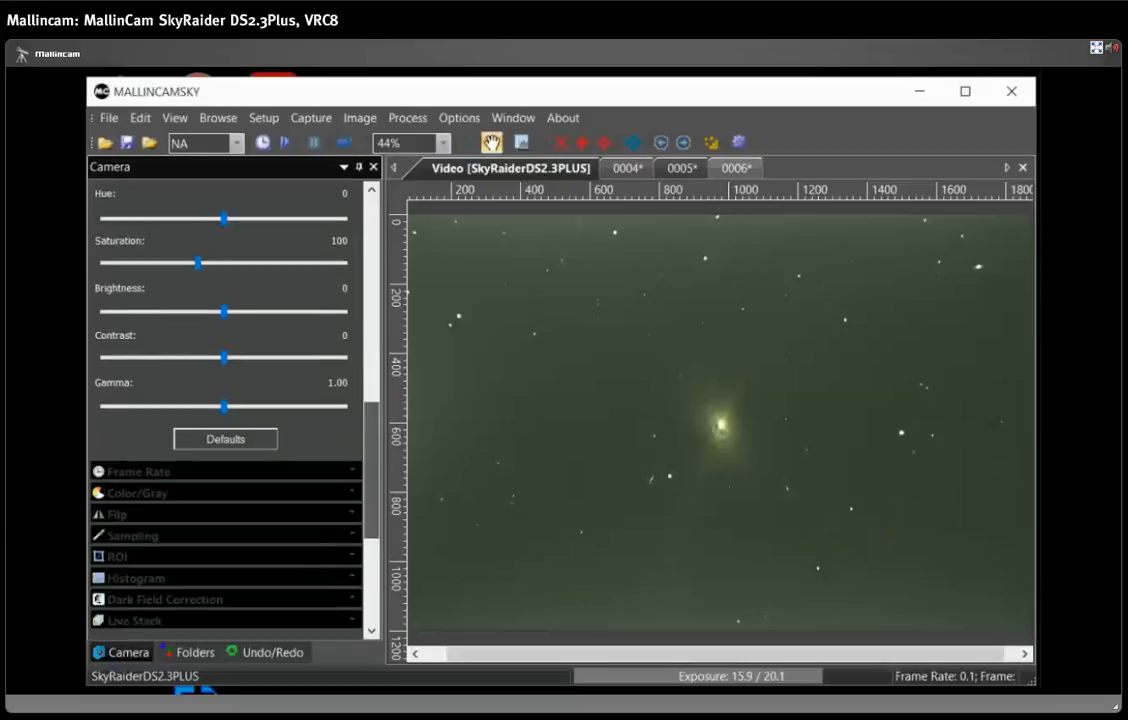
# - Expand the camera's live stack settings and the histogram settings for the stacked view
pyautogui.click(133, 620)
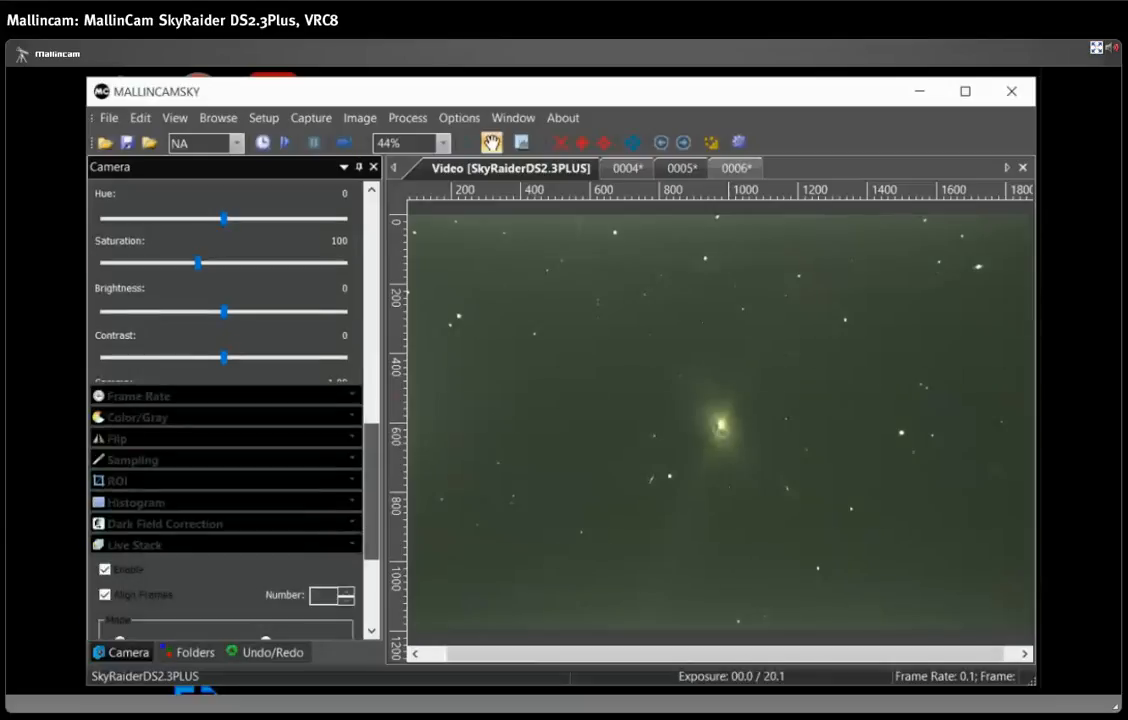
pyautogui.click(136, 502)
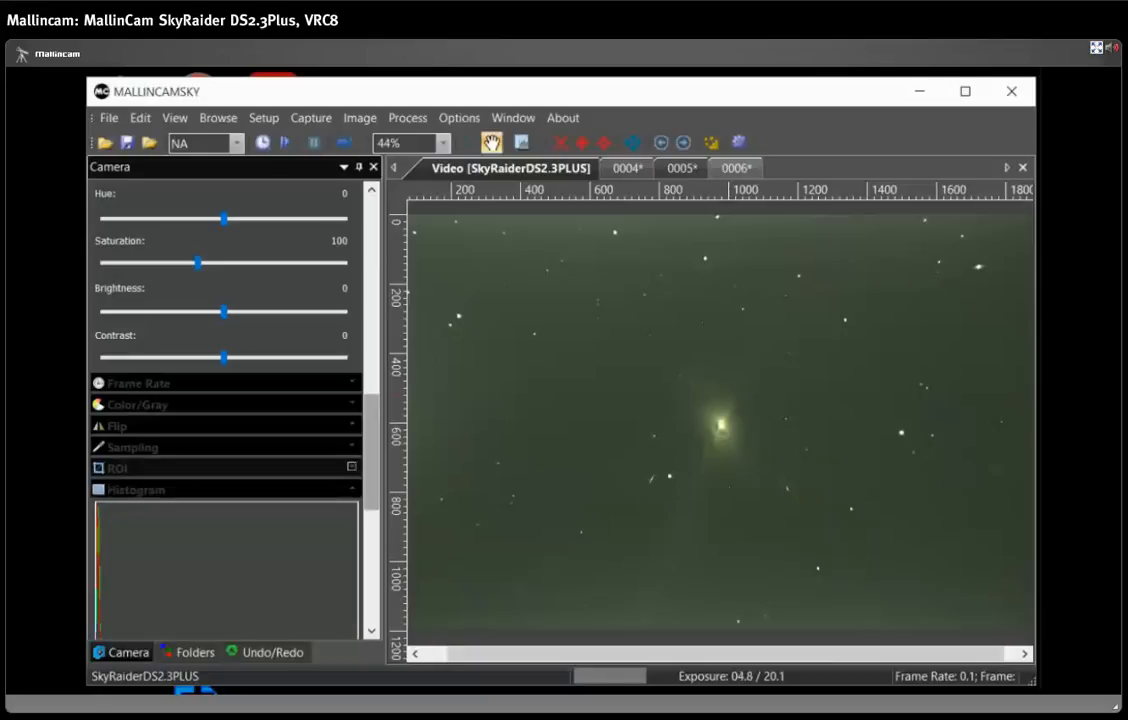
pyautogui.scroll(-3, 225, 410)
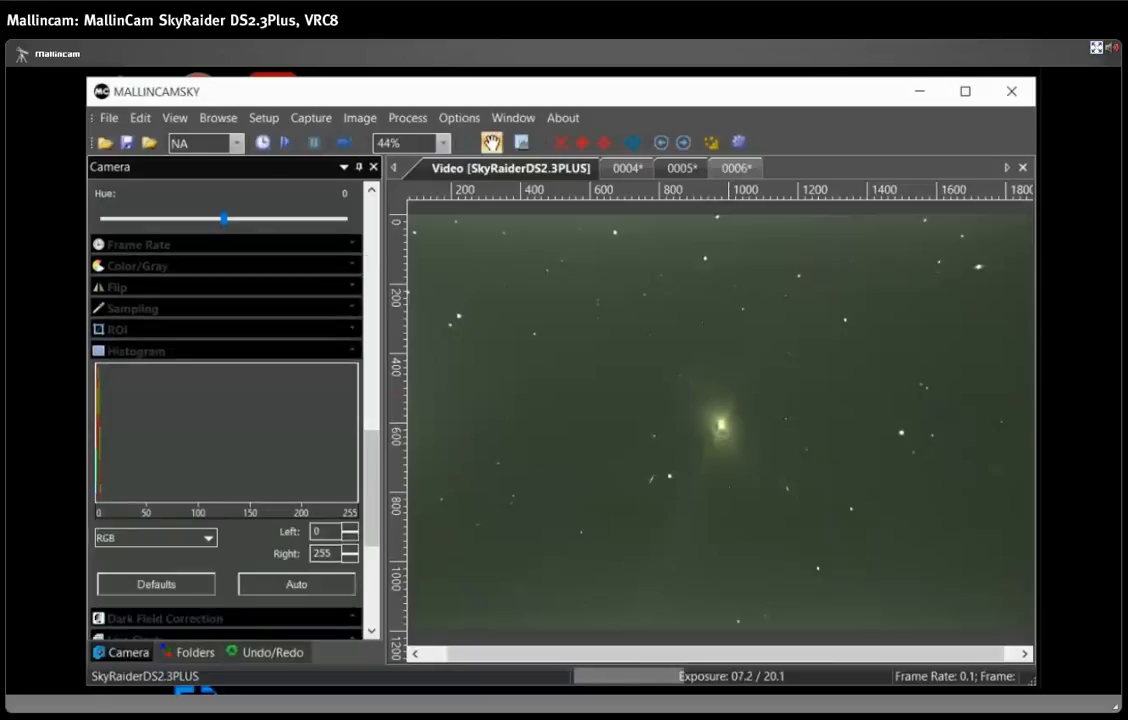
# - Try raising the histogram's left limit for the RGB channels to 22 and gradually up to 37
pyautogui.click(325, 531)
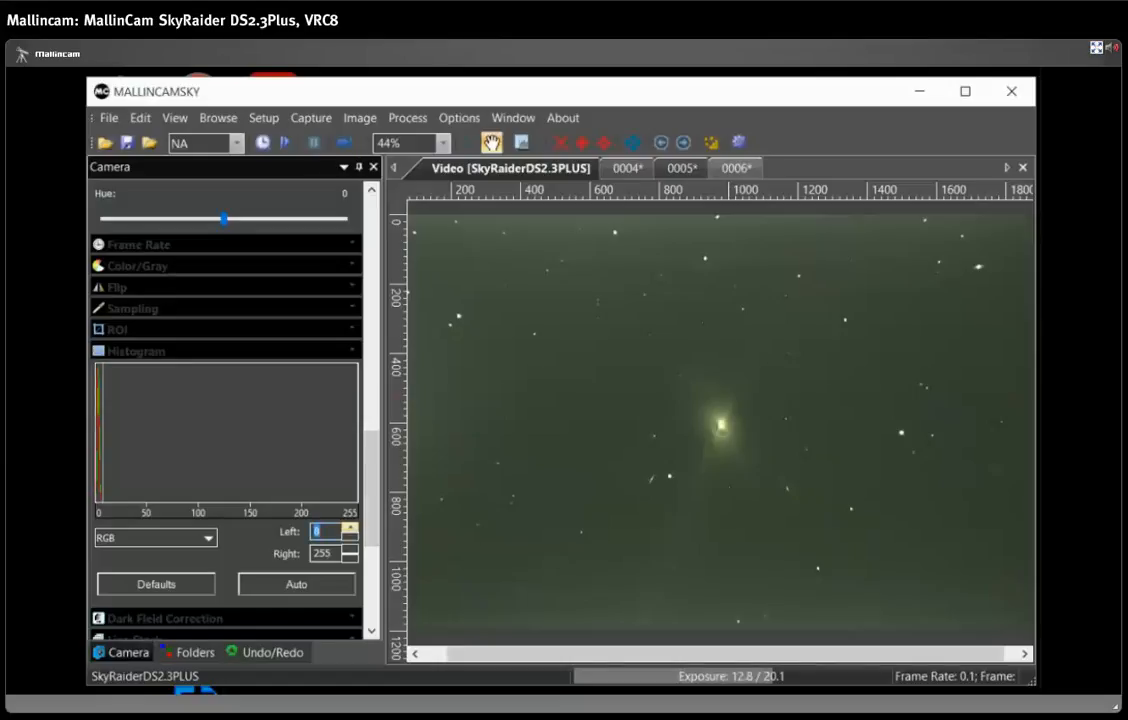
pyautogui.write('22')
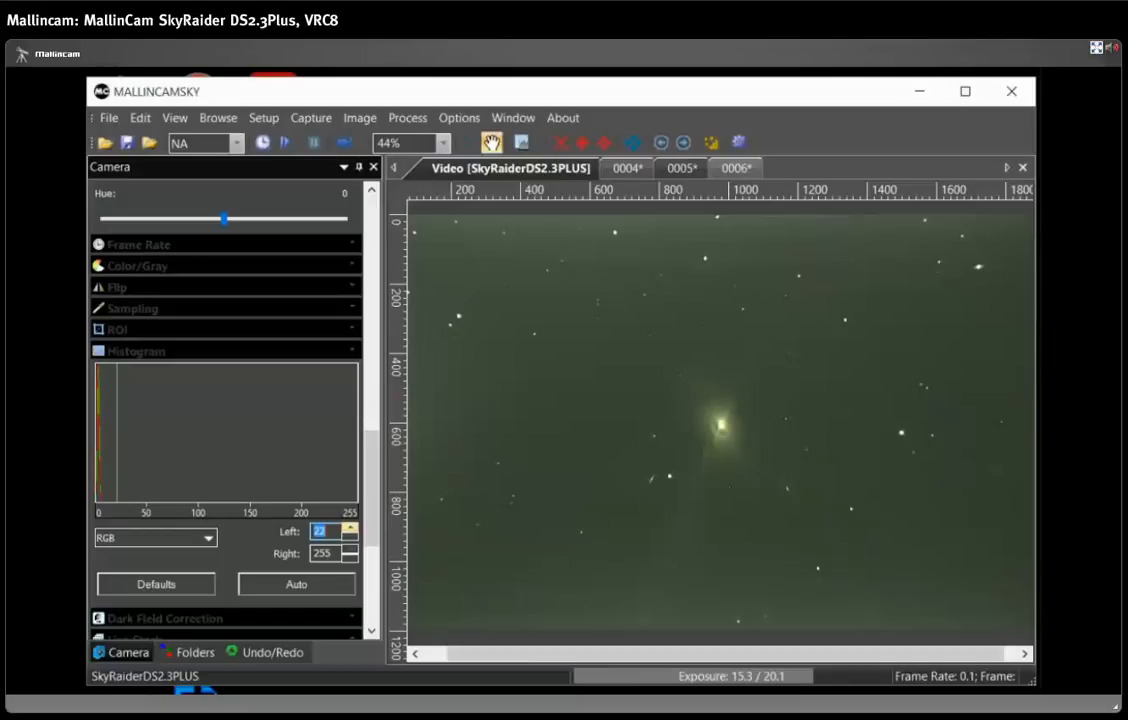
pyautogui.press('Up')
pyautogui.press('Up')
pyautogui.press('Up')
pyautogui.press('Up')
pyautogui.press('Up')
pyautogui.press('Up')
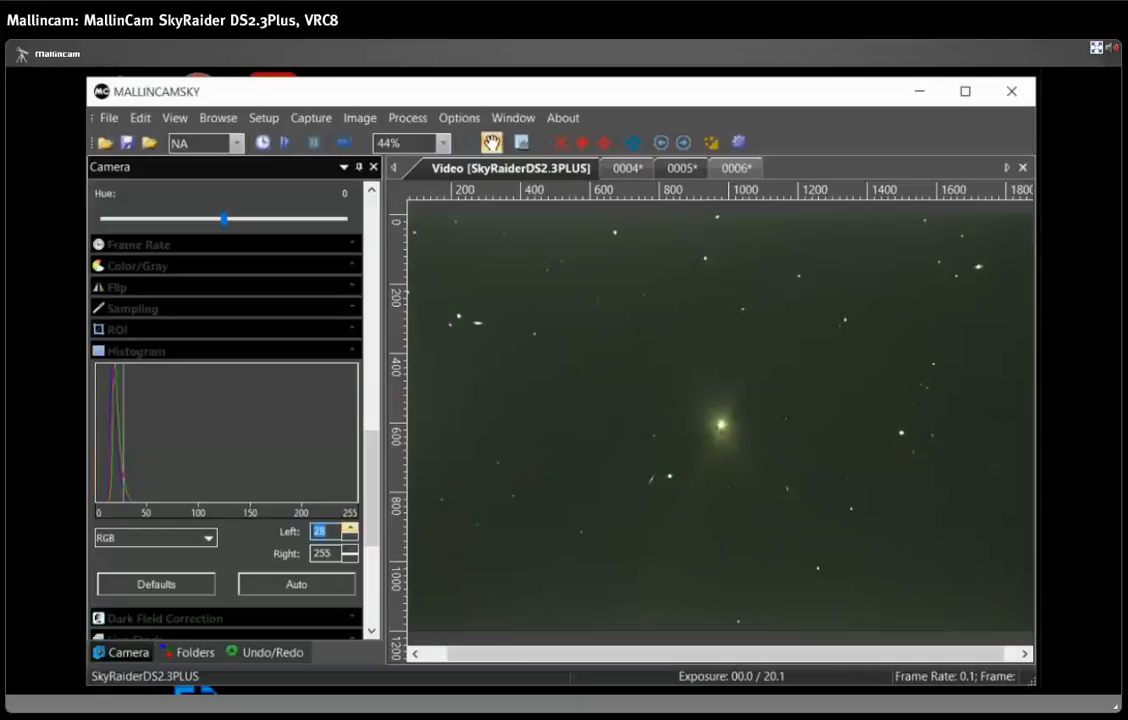
pyautogui.press('Up')
pyautogui.press('Up')
pyautogui.press('Up')
pyautogui.press('Up')
pyautogui.press('Up')
pyautogui.press('Up')
pyautogui.press('Up')
pyautogui.press('Up')
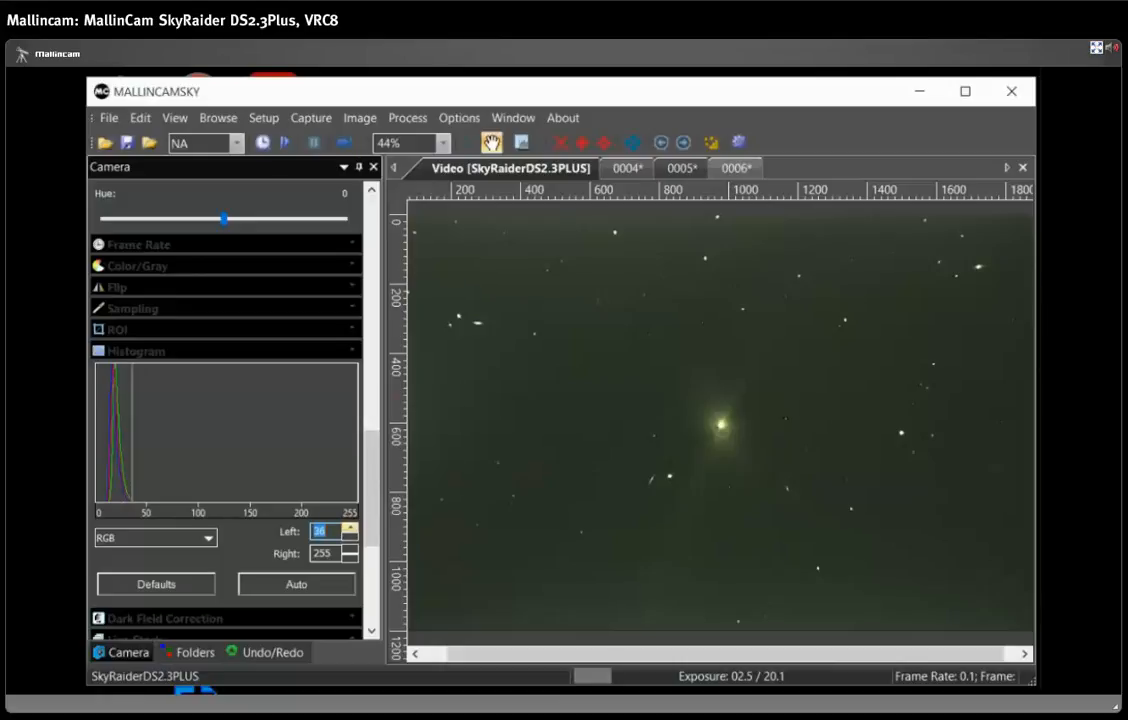
pyautogui.press('Up')
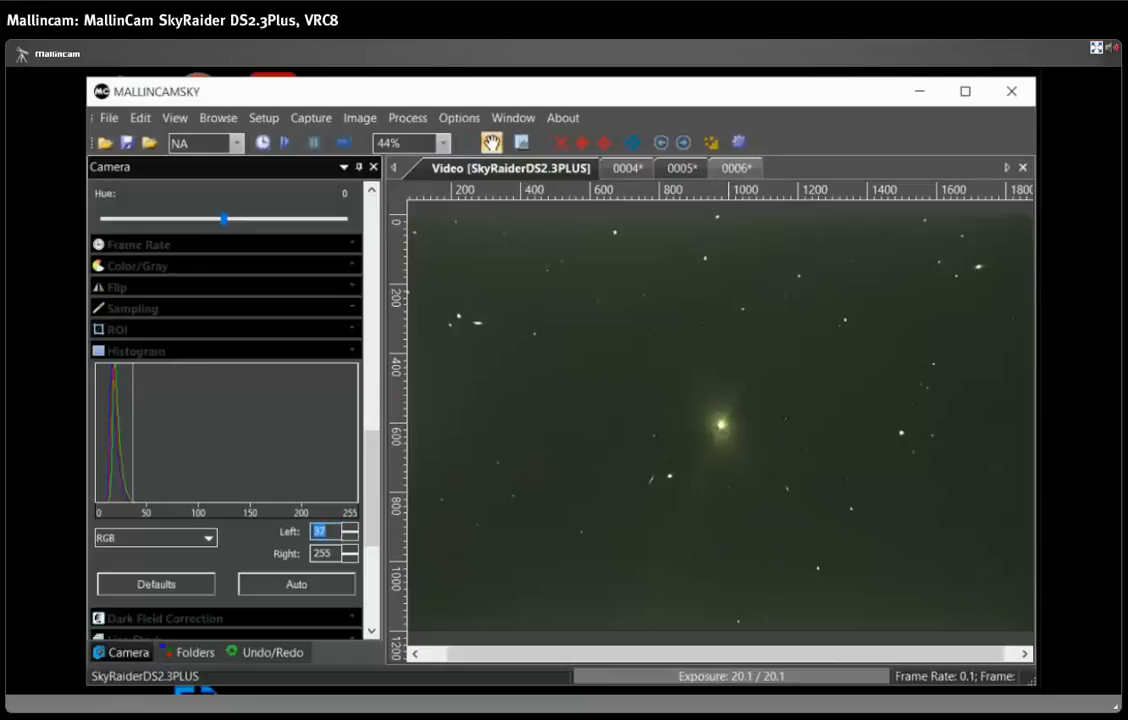
# - Reset the histogram's left limit to 0 and collapse the histogram settings
pyautogui.write('100')
pyautogui.write('0')
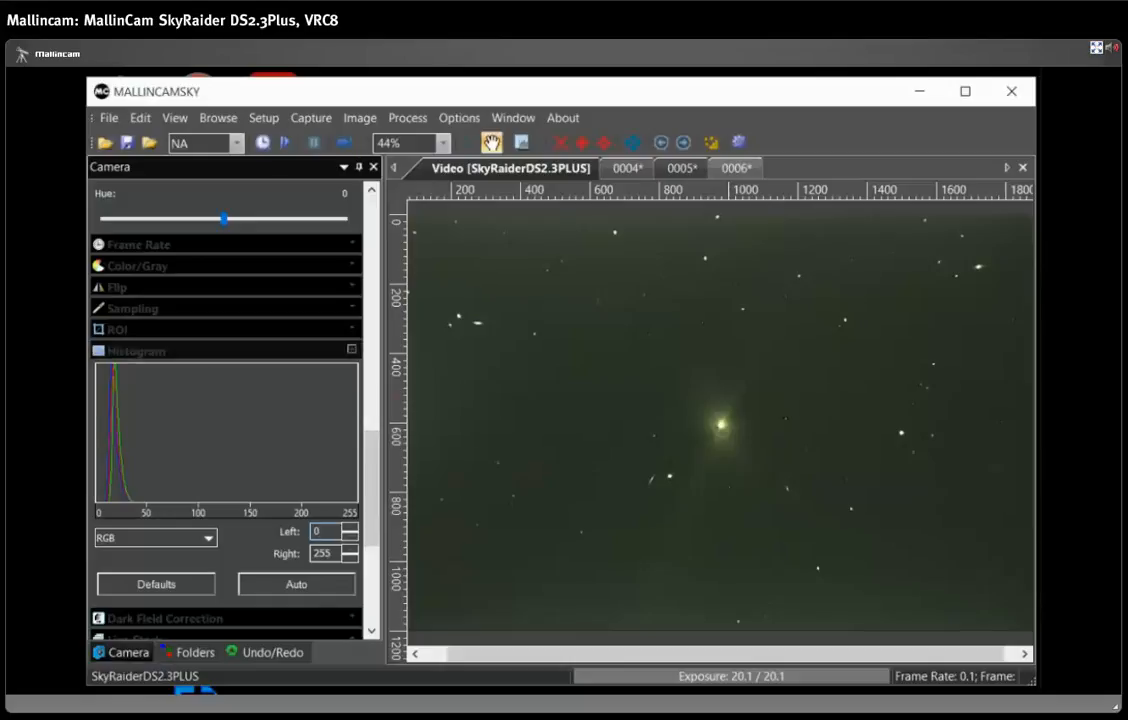
pyautogui.click(351, 348)
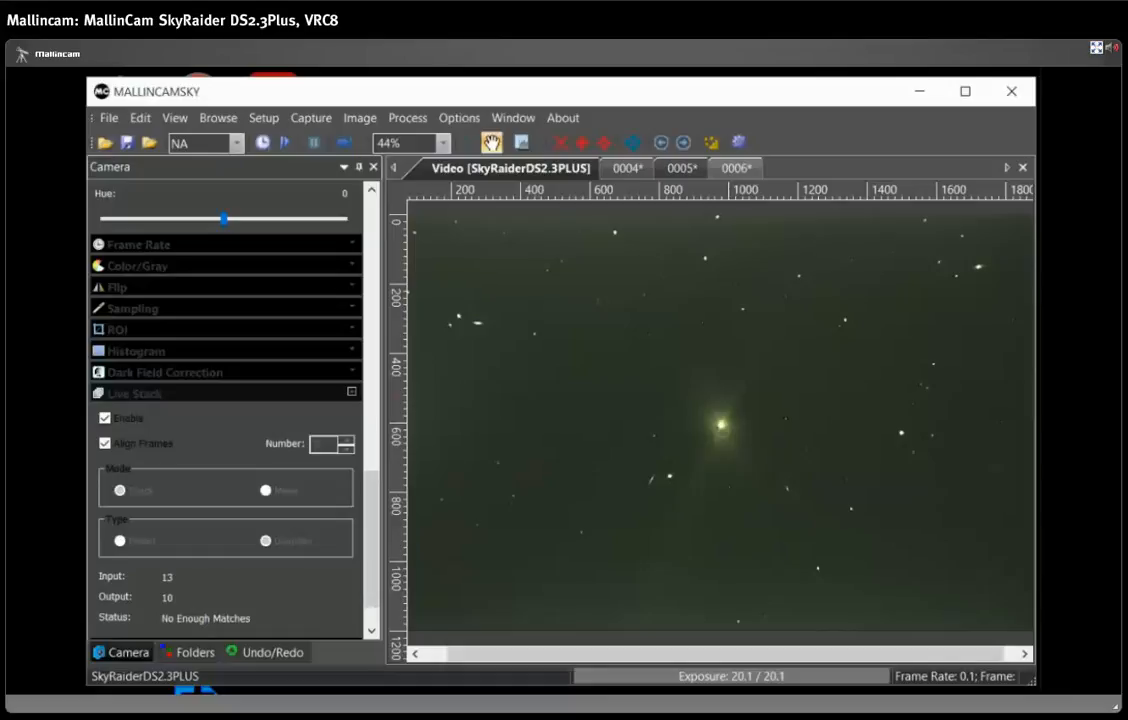
# - In the color adjustment settings, set gamma to 1.80, lower the saturation slightly and raise the contrast
pyautogui.scroll(3, 225, 410)
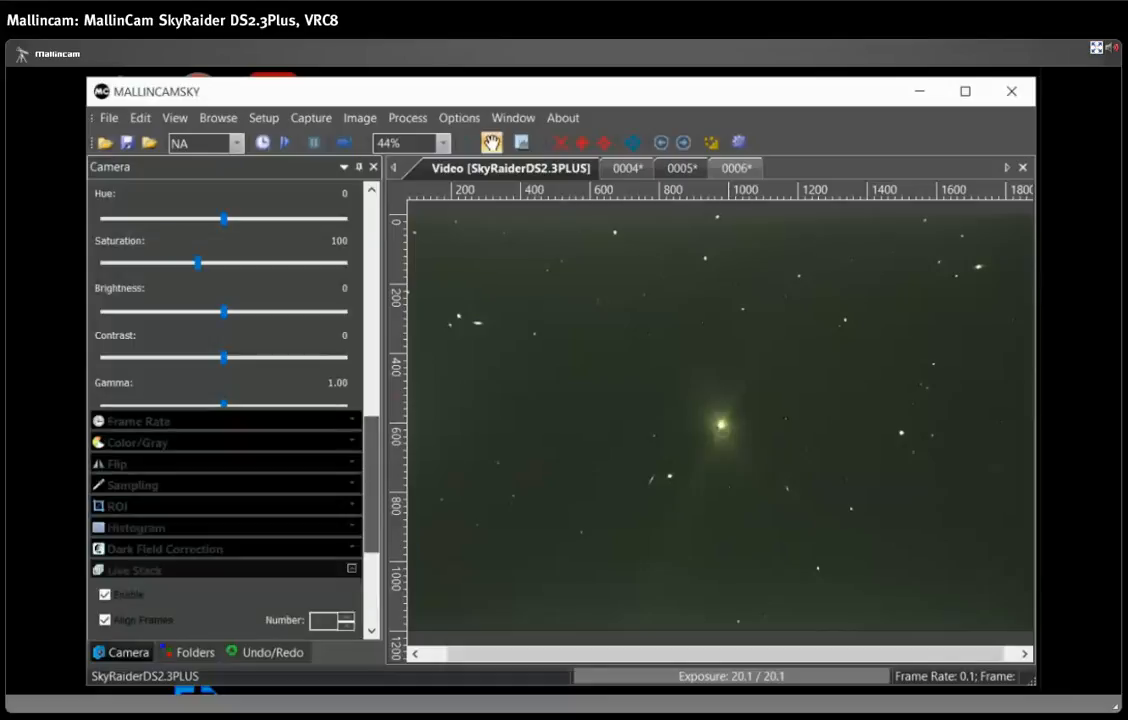
pyautogui.scroll(3, 225, 410)
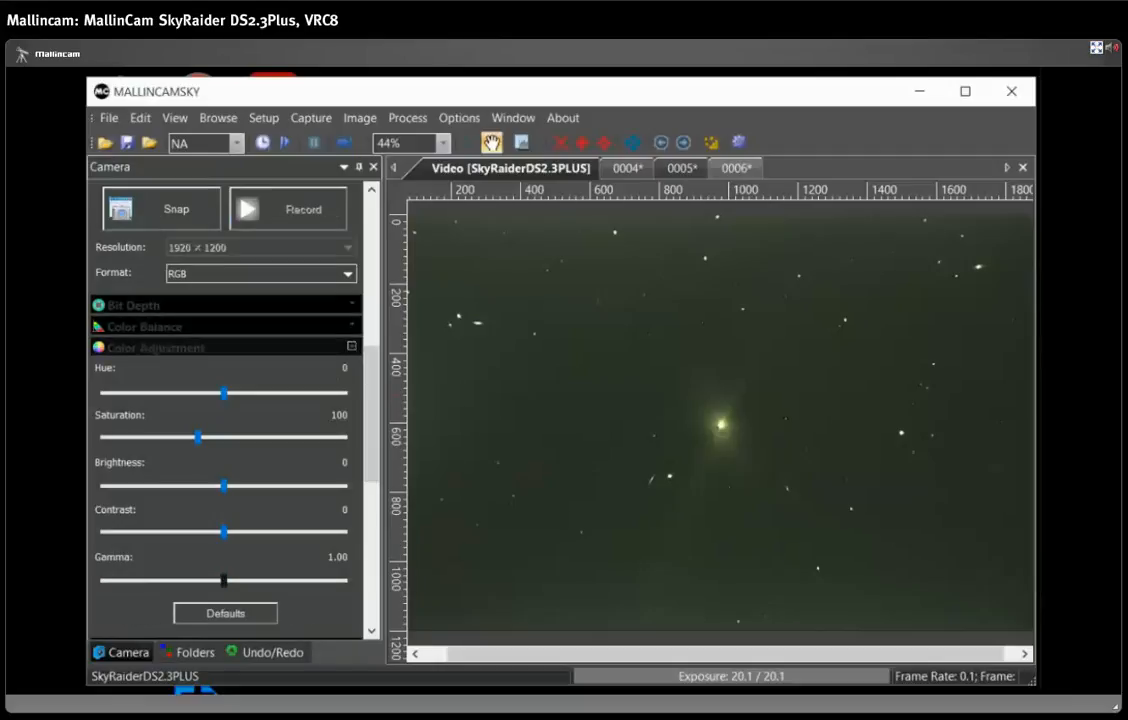
pyautogui.press('End')
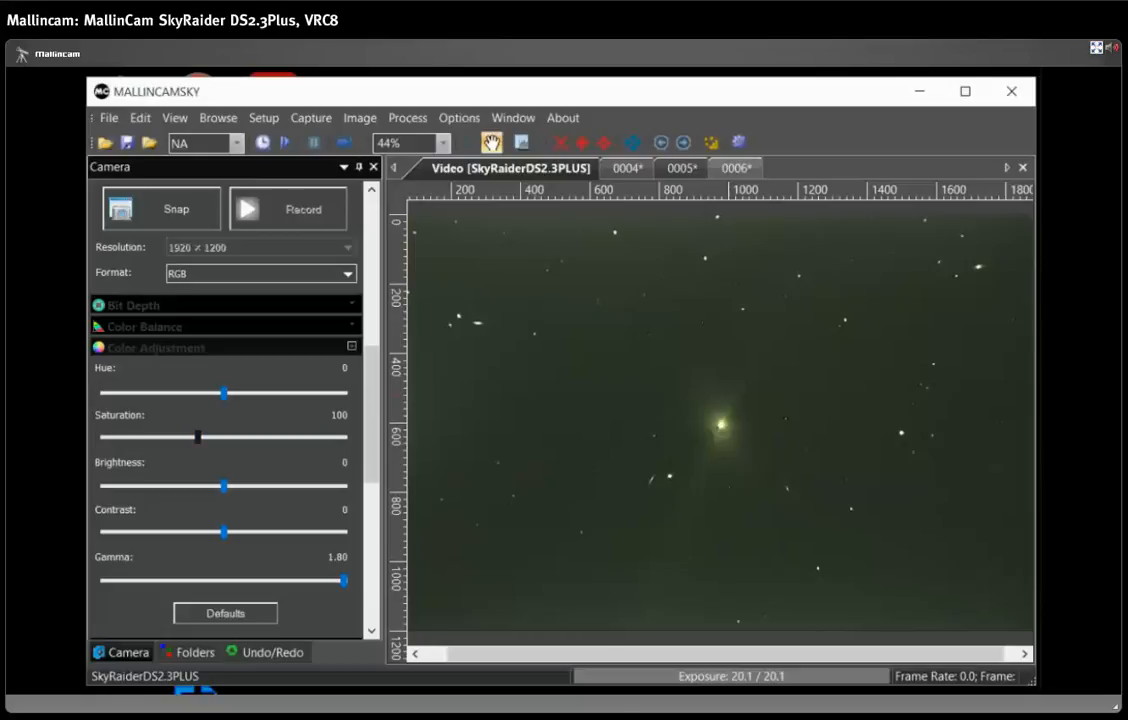
pyautogui.moveTo(198, 437); pyautogui.dragTo(191, 437)
pyautogui.moveTo(223, 531); pyautogui.dragTo(249, 531)
# - Disable live stacking for the camera
pyautogui.scroll(-5, 225, 400)
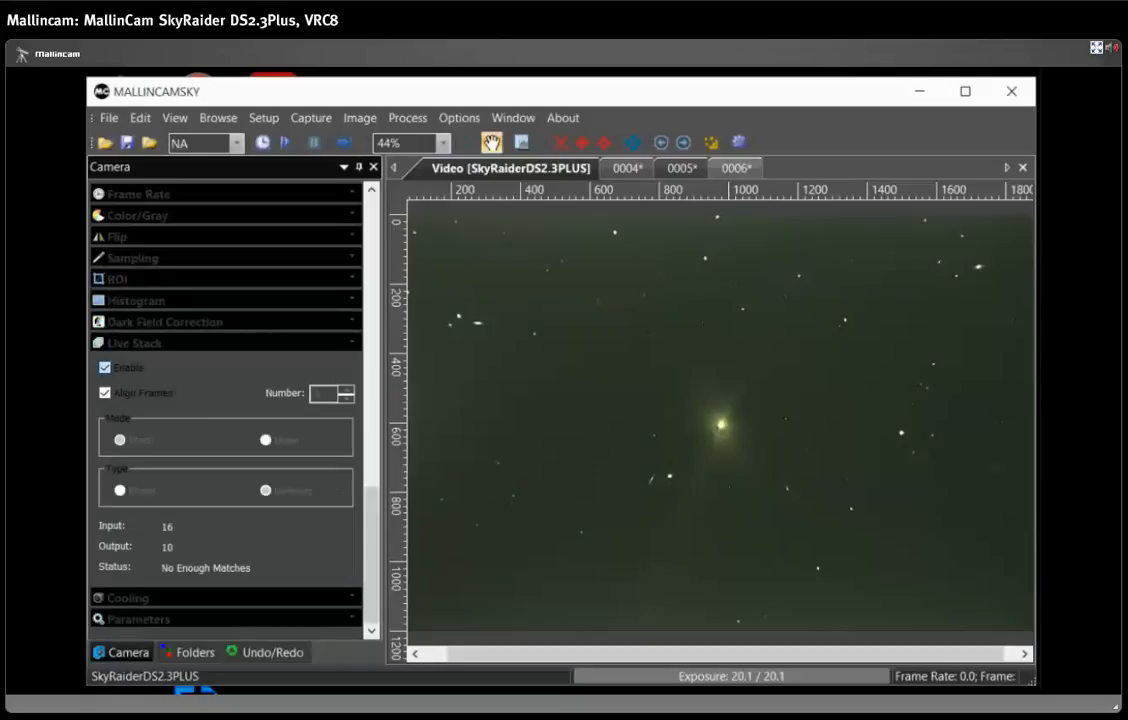
pyautogui.click(105, 367)
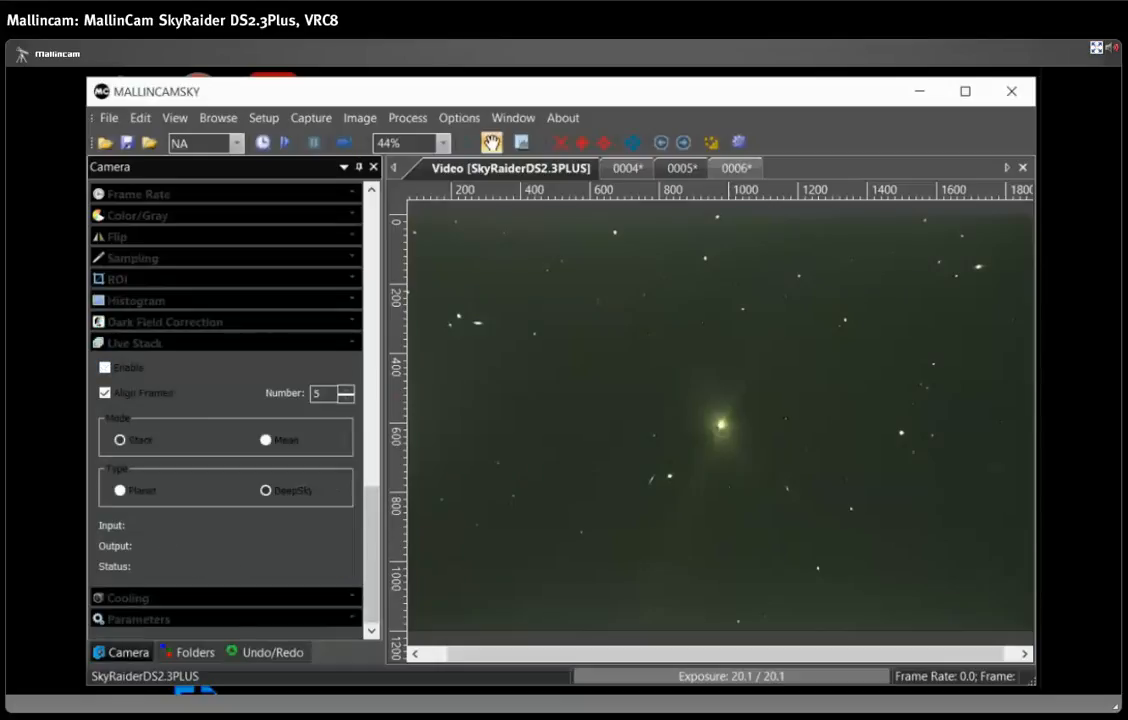